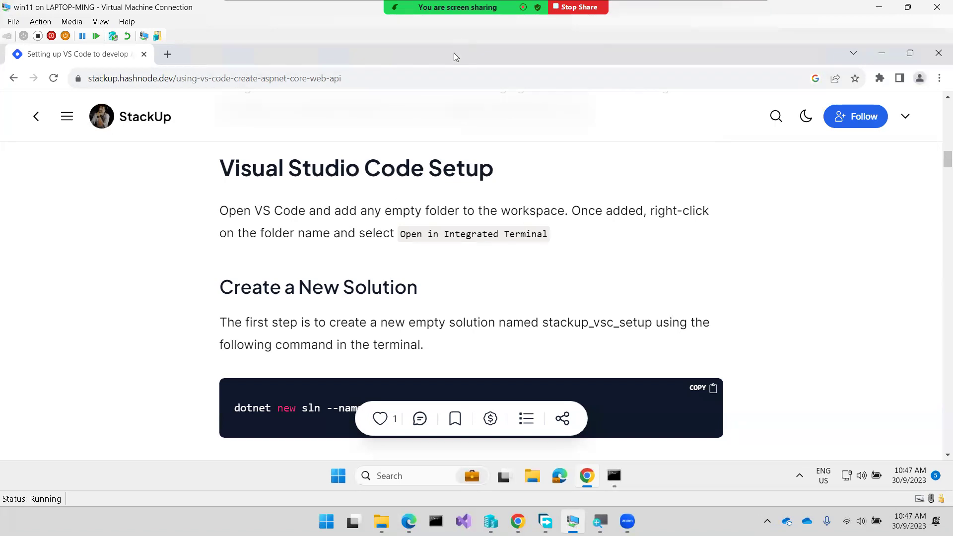
scroll(342, 156, "up", 2)
scroll(343, 156, "up", 3)
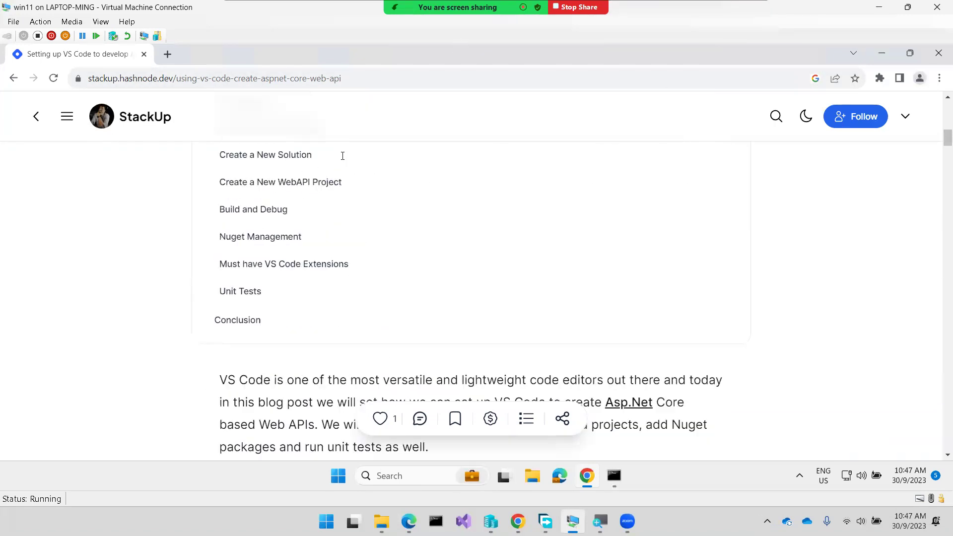
scroll(342, 155, "up", 1)
scroll(343, 156, "up", 3)
scroll(343, 156, "up", 2)
scroll(493, 171, "down", 1)
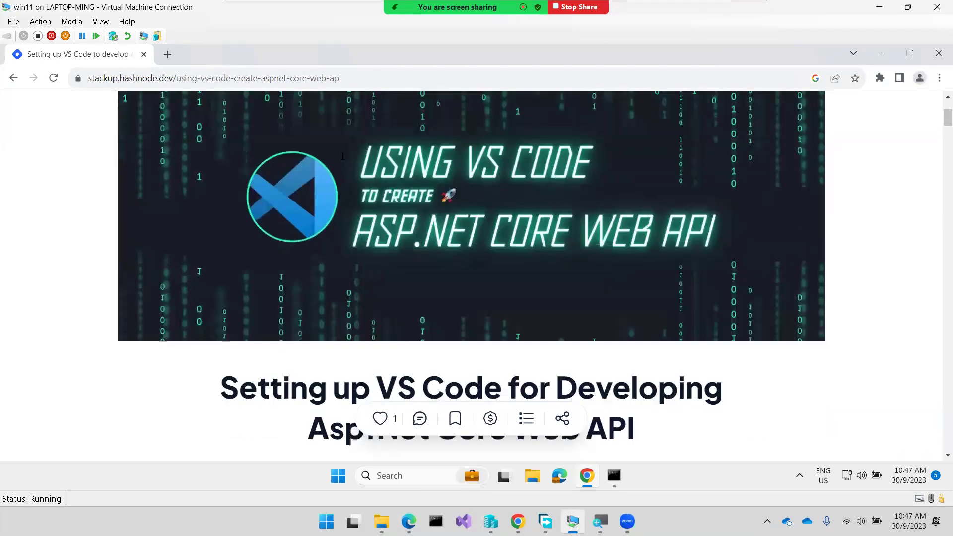
scroll(493, 170, "down", 1)
scroll(493, 171, "down", 2)
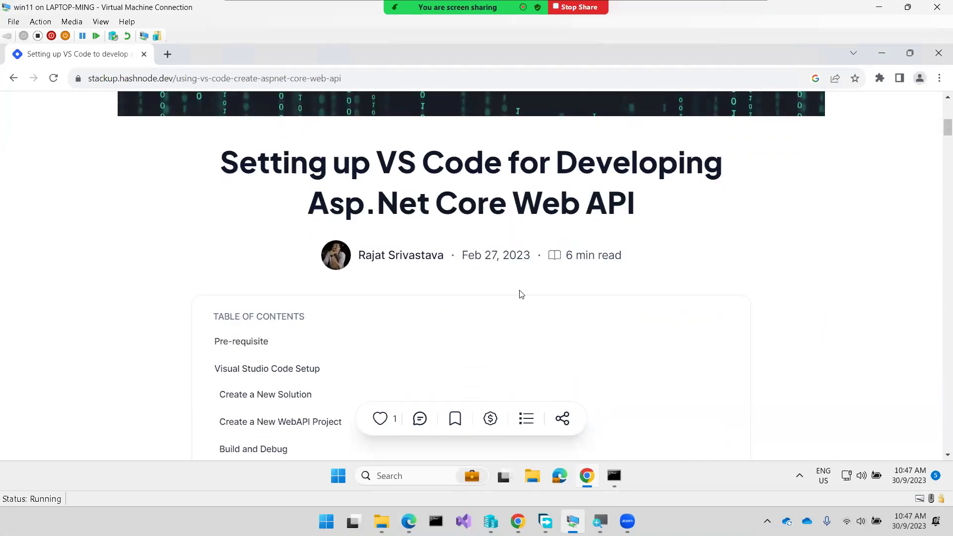
scroll(521, 294, "down", 2)
scroll(521, 294, "down", 4)
scroll(521, 293, "down", 2)
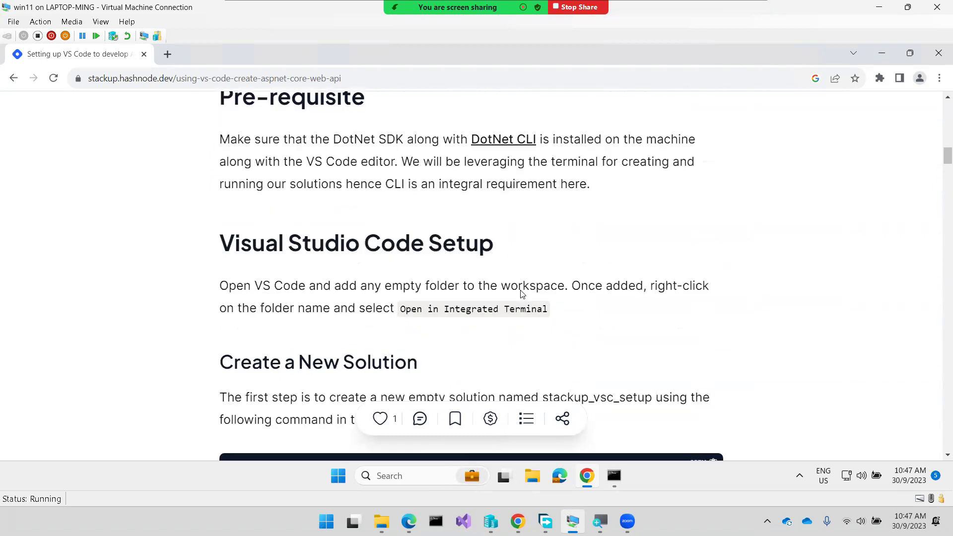
scroll(521, 294, "down", 2)
scroll(522, 294, "down", 2)
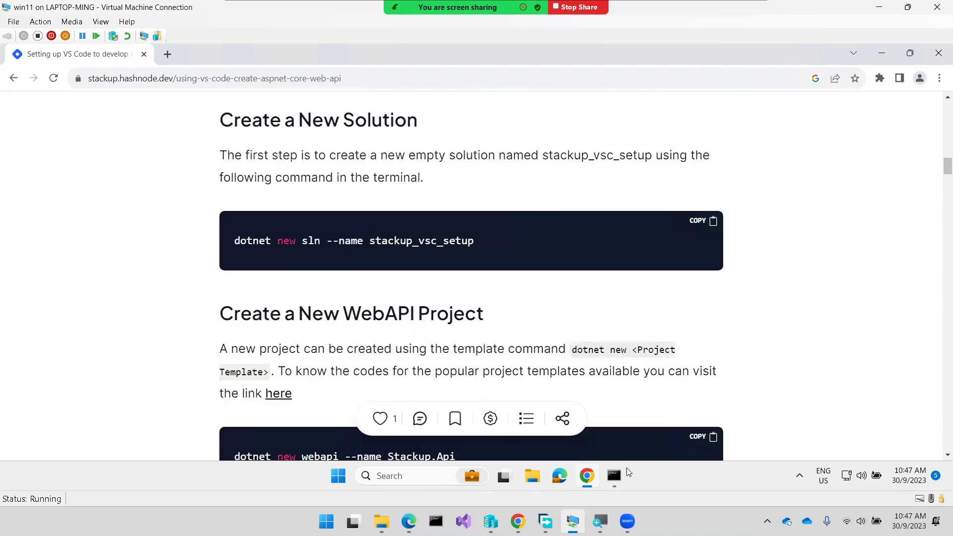
Create the C:\test\webapi folders in Command Prompt and launch VS Code on C:\test with 'code .'
left_click(614, 477)
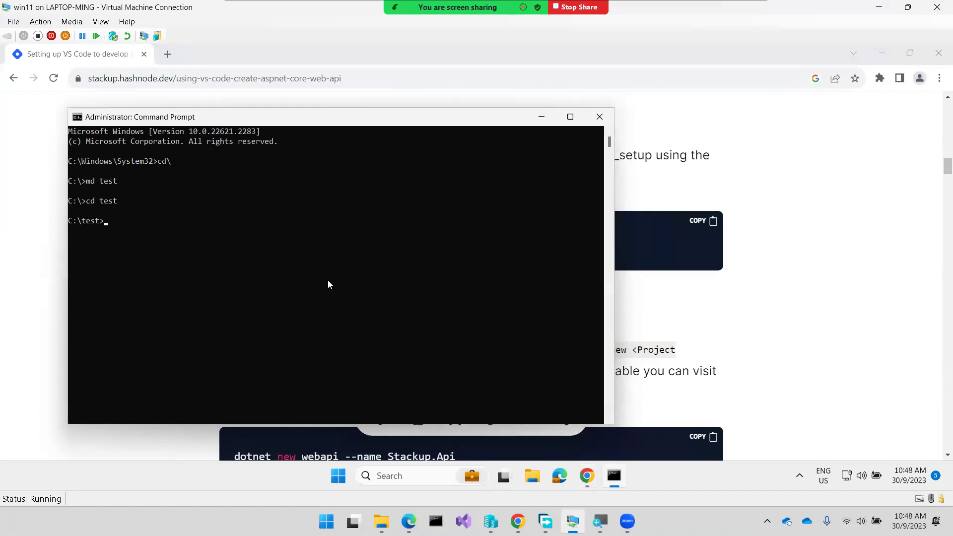
type("md ")
type("webapi")
key("Return")
type("co")
type("de .")
key("Return")
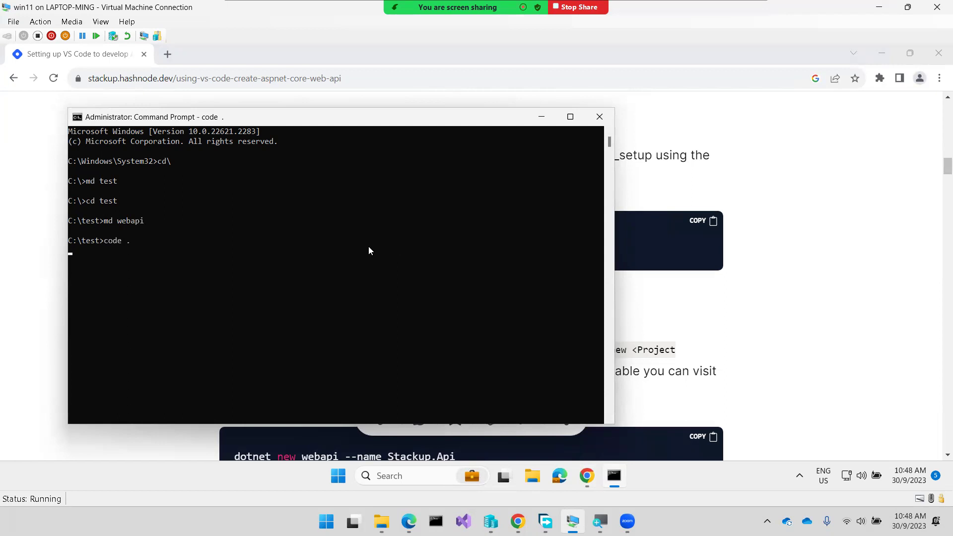
Trust the test folder, close that VS Code window, and relaunch VS Code from C:\test\webapi
left_click(272, 252)
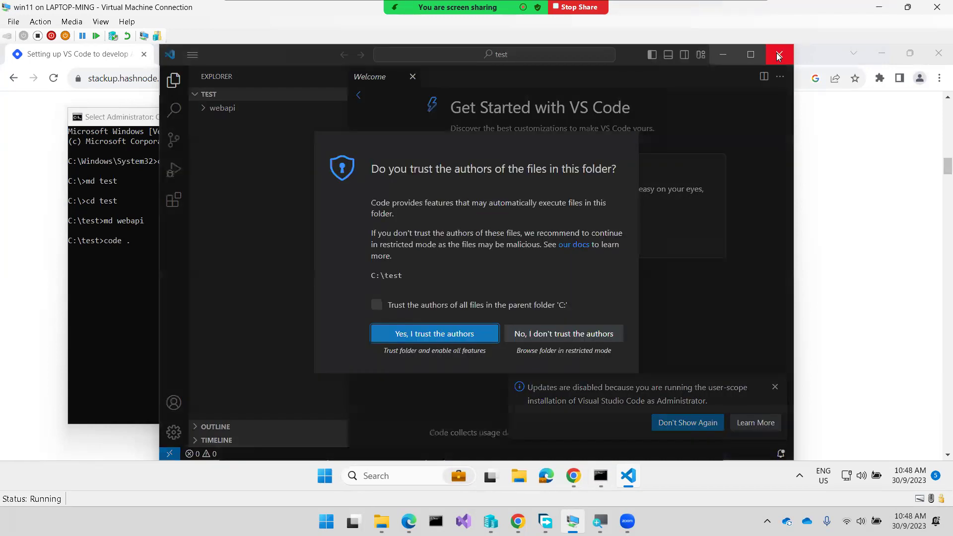
left_click(462, 334)
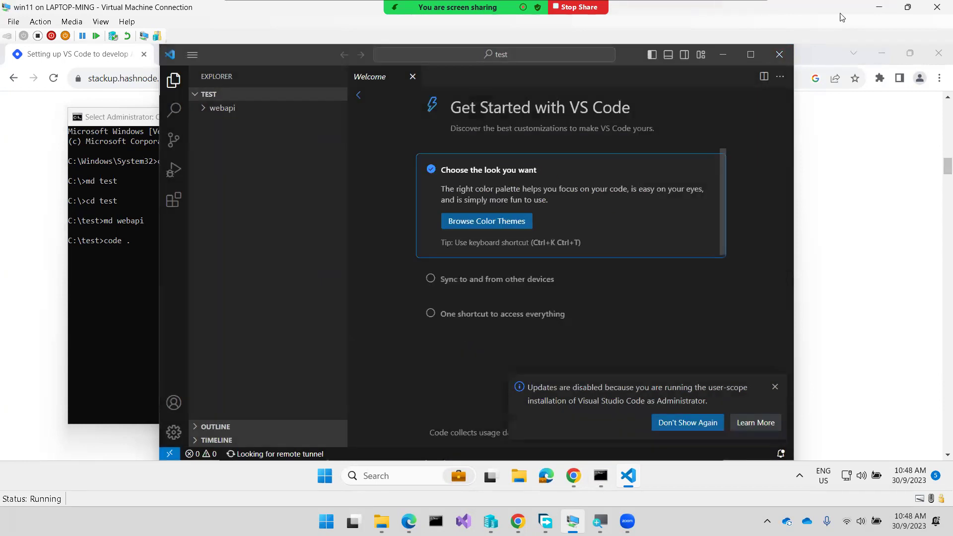
left_click(781, 55)
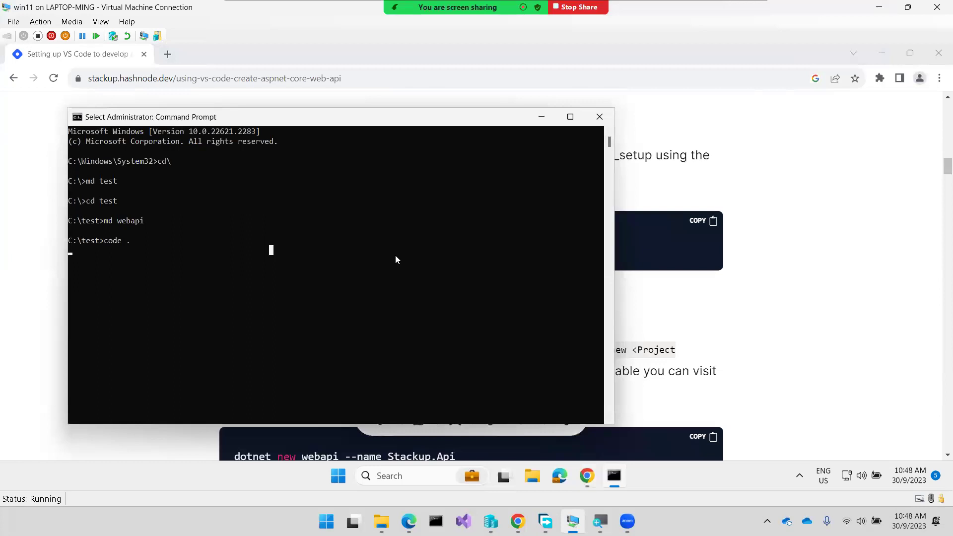
key("Return")
type("cd ")
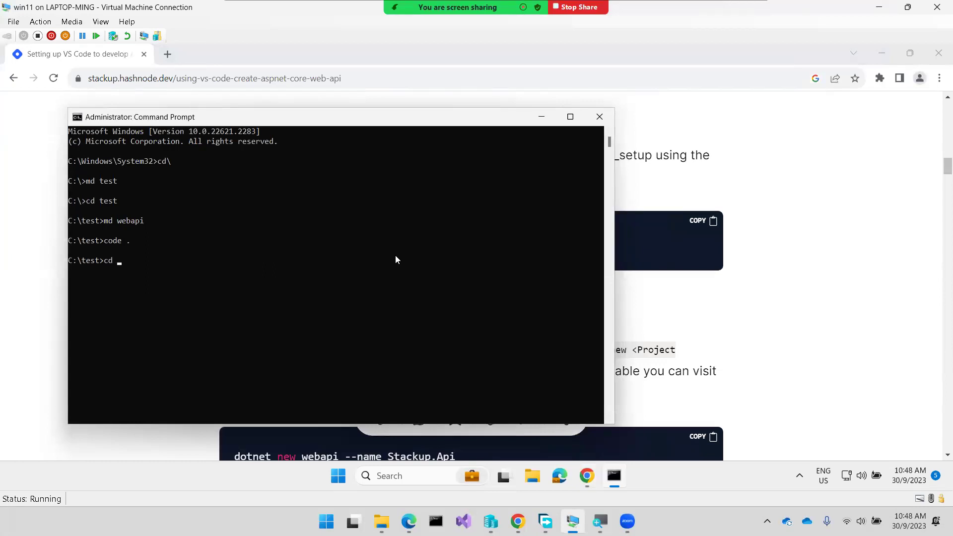
type("webapi")
key("Return")
type("code .")
key("Return")
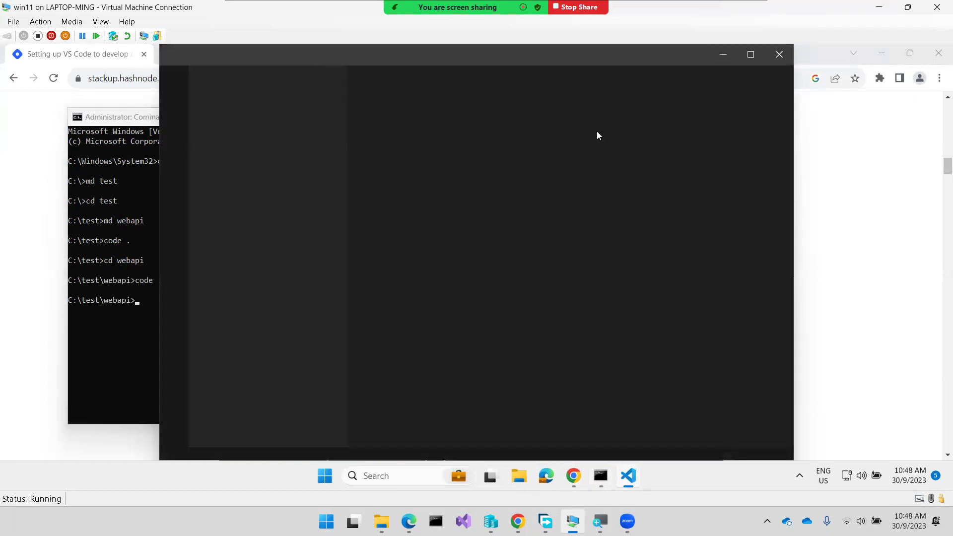
Maximize VS Code, open a PowerShell terminal at C:\test\webapi, and dismiss the 'Updates are disabled' notice
left_click(750, 54)
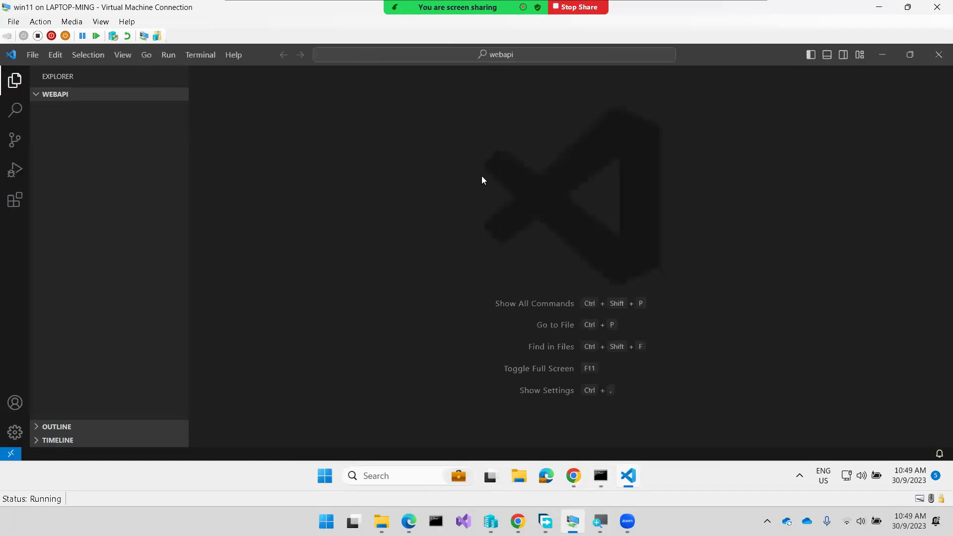
left_click(201, 54)
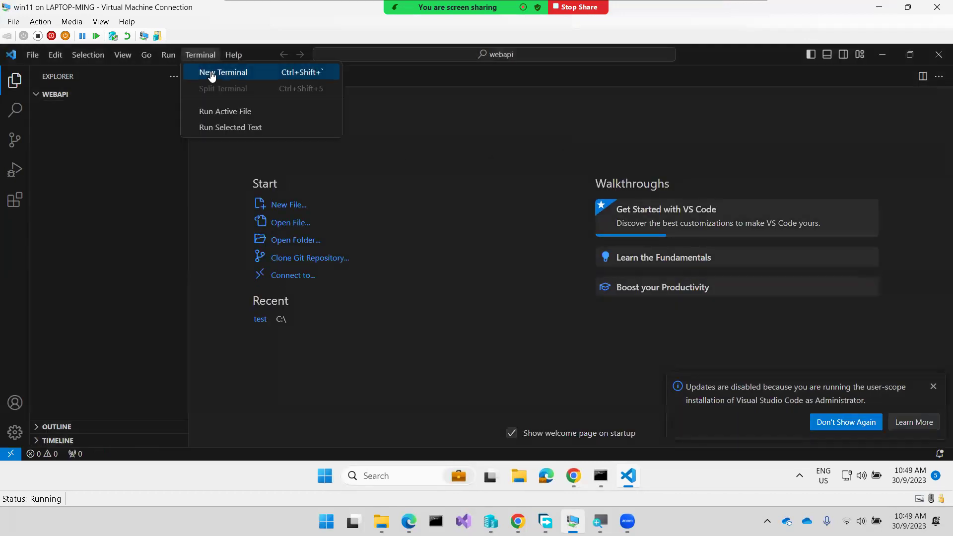
left_click(212, 76)
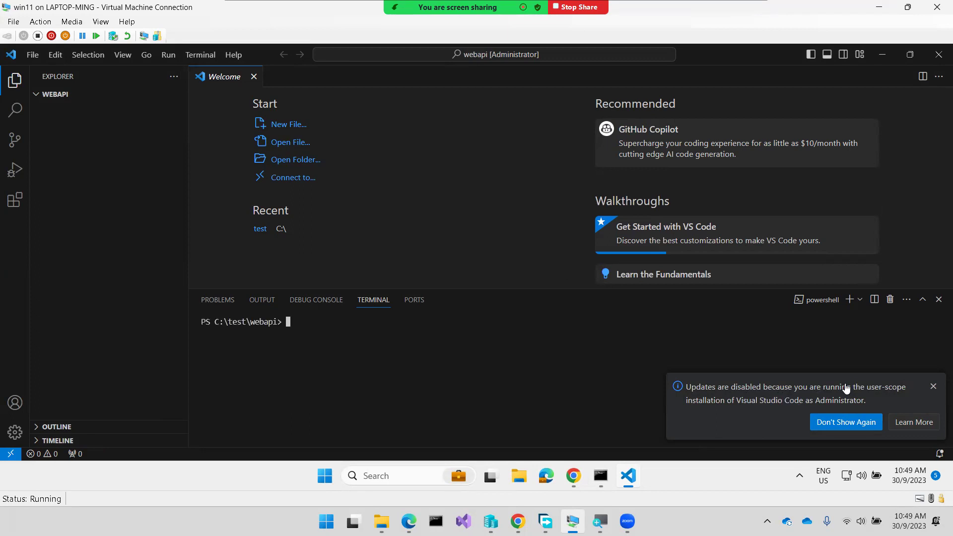
left_click(934, 388)
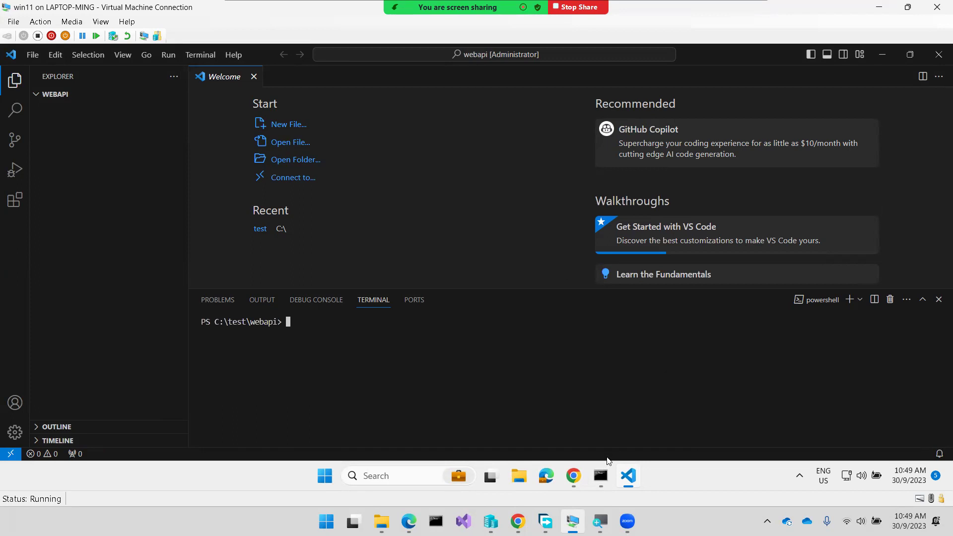
Run the tutorial's 'dotnet new sln' command to create stackup_vsc_setup.sln, then enlarge the terminal panel
left_click(574, 476)
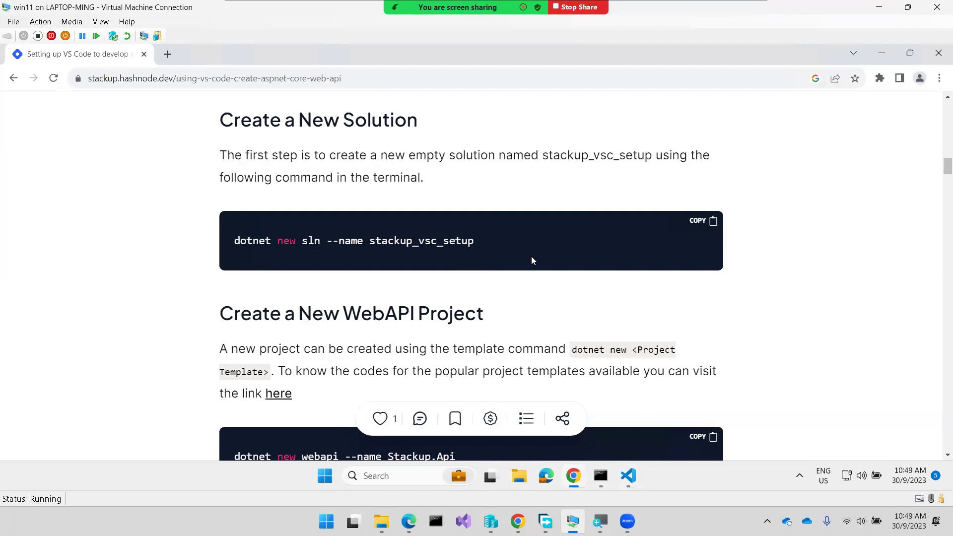
scroll(531, 256, "up", 1)
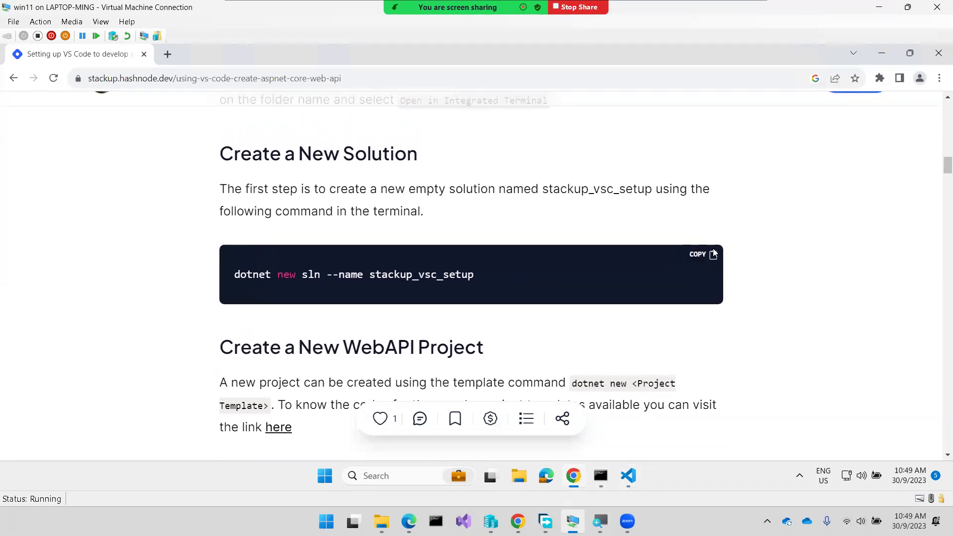
left_click(713, 256)
left_click(628, 478)
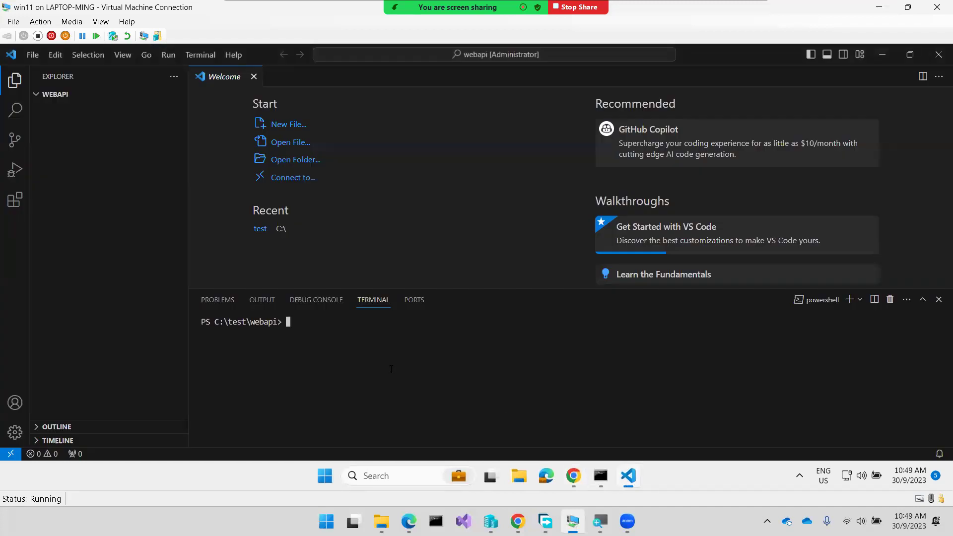
key("ctrl+v")
key("Return")
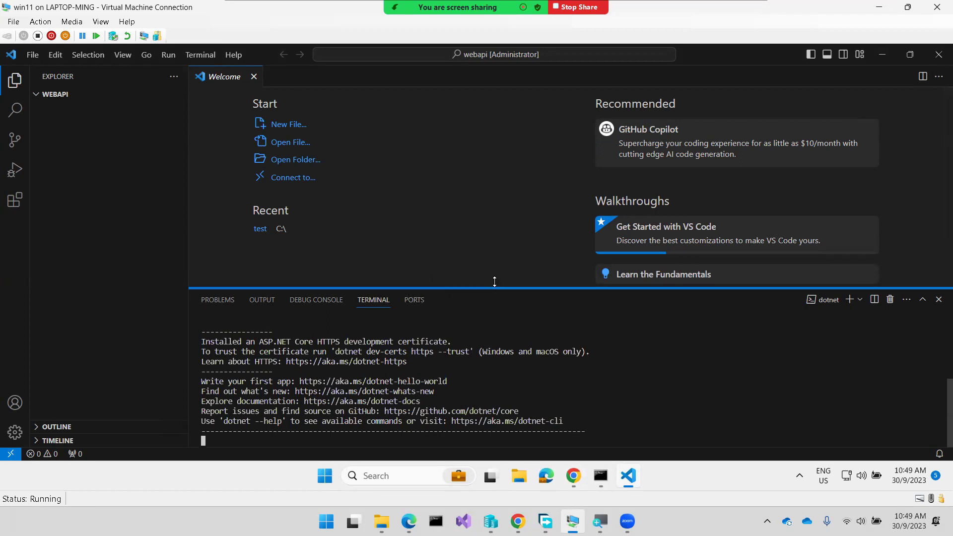
left_click_drag(492, 288, 490, 240)
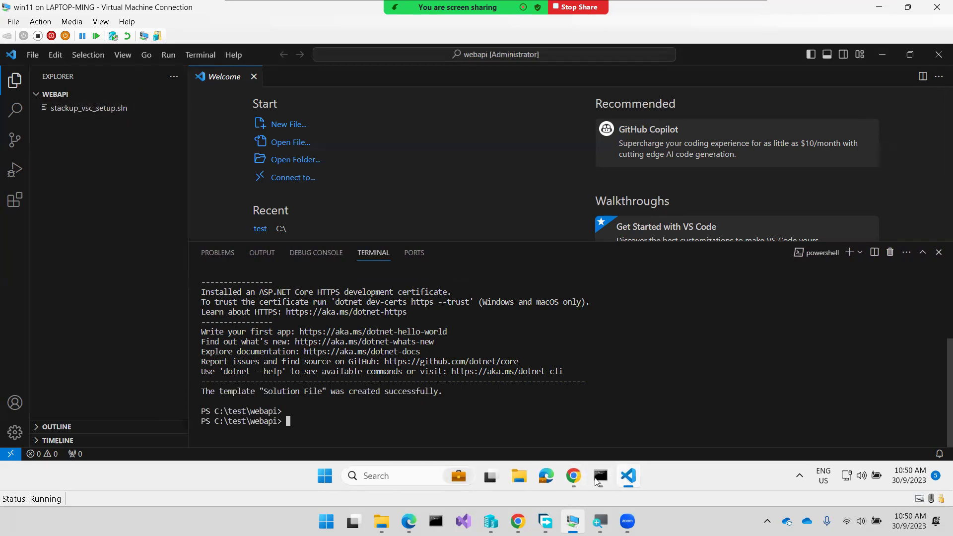
Run 'dotnet new webapi --name Stackup.Api' in the terminal and make the VM window full screen
left_click(574, 477)
scroll(684, 393, "down", 2)
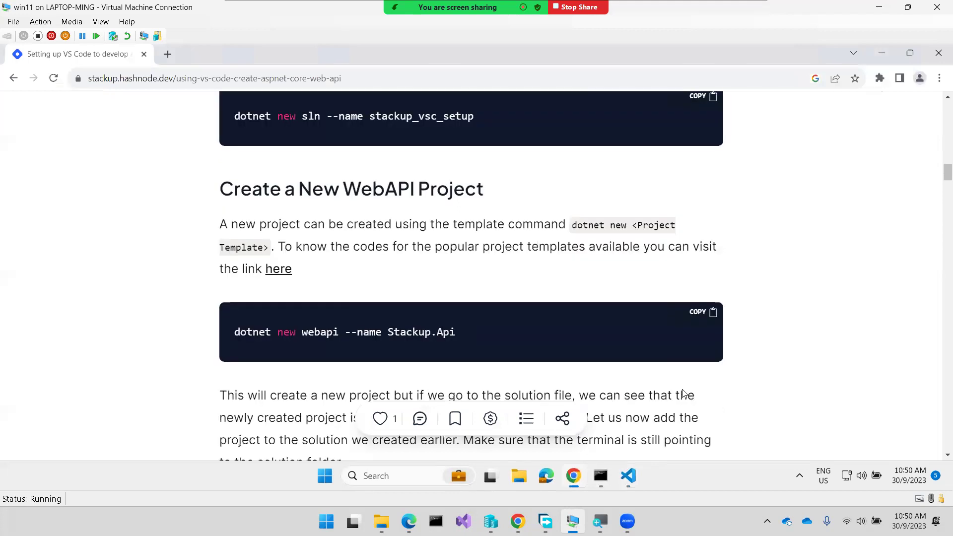
left_click(702, 317)
left_click(630, 477)
key("ctrl+v")
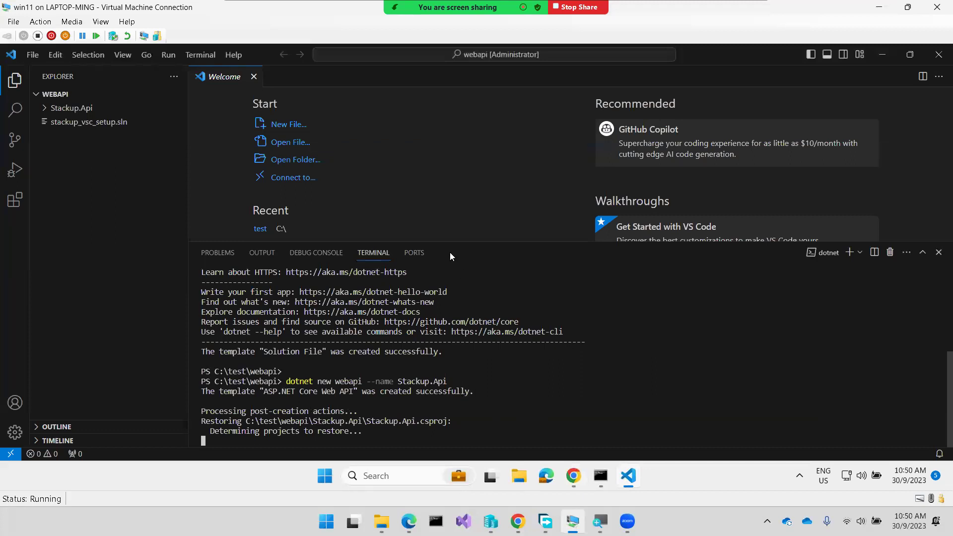
left_click(101, 22)
left_click(120, 34)
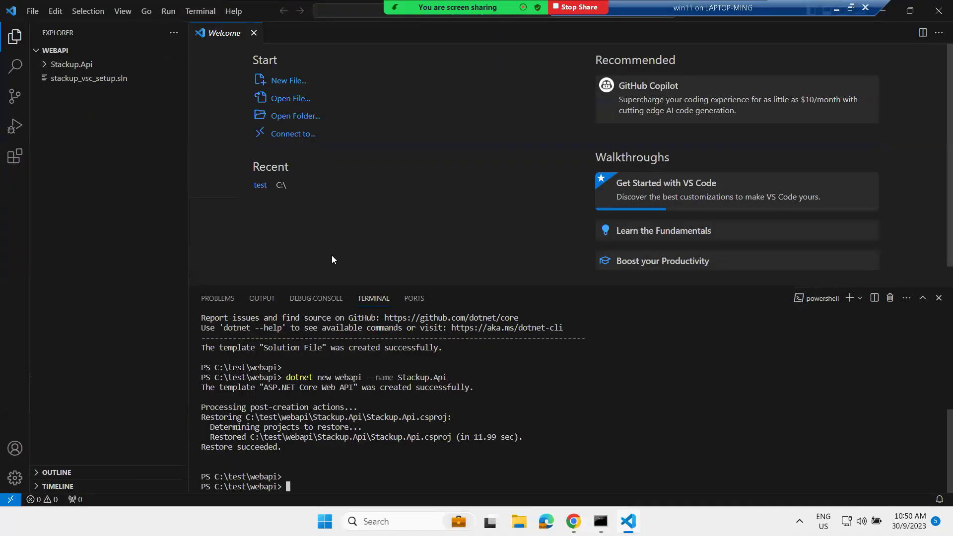
Add Stackup.Api.csproj to the solution with 'dotnet sln add' and expand the Stackup.Api folder in Explorer
left_click(573, 520)
scroll(687, 394, "down", 2)
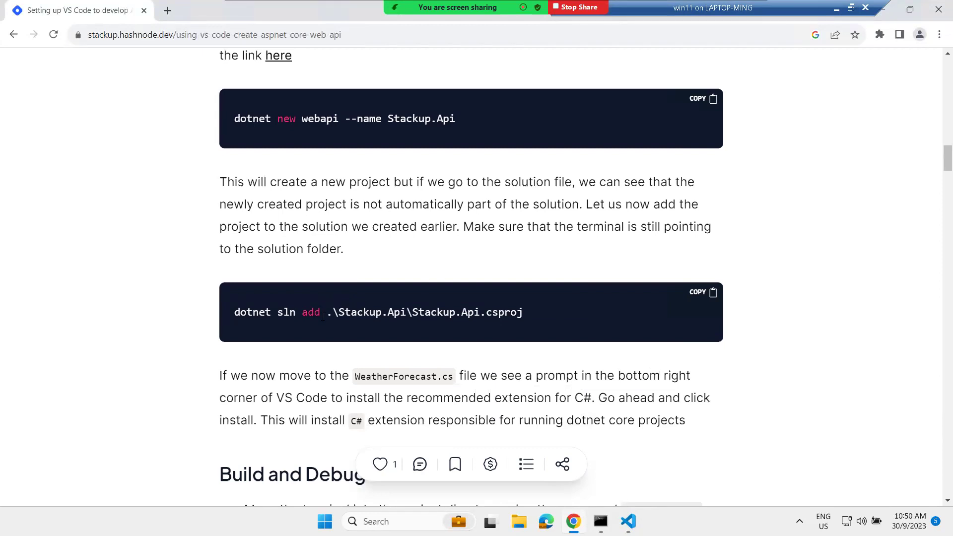
left_click(707, 295)
scroll(657, 296, "down", 1)
scroll(656, 295, "down", 3)
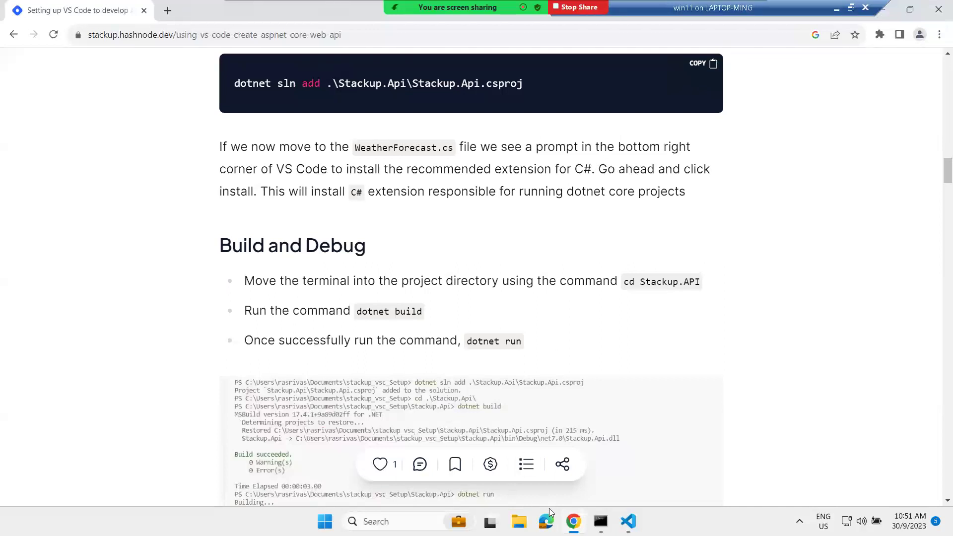
left_click(628, 521)
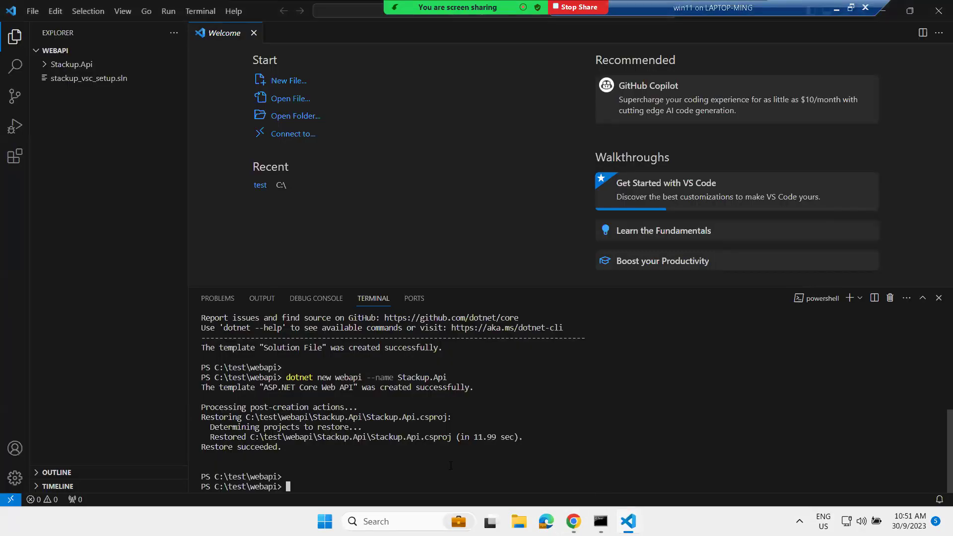
key("ctrl+v")
key("Return")
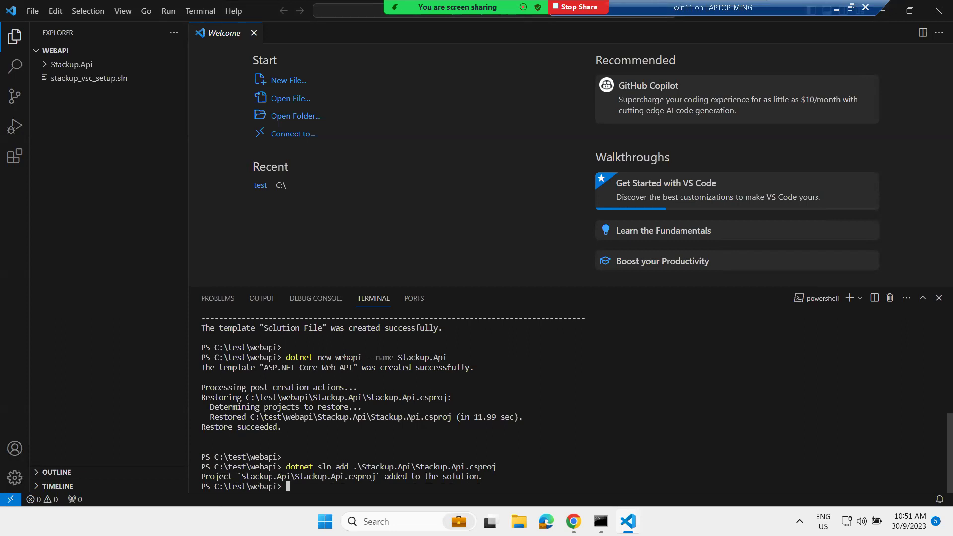
left_click(47, 68)
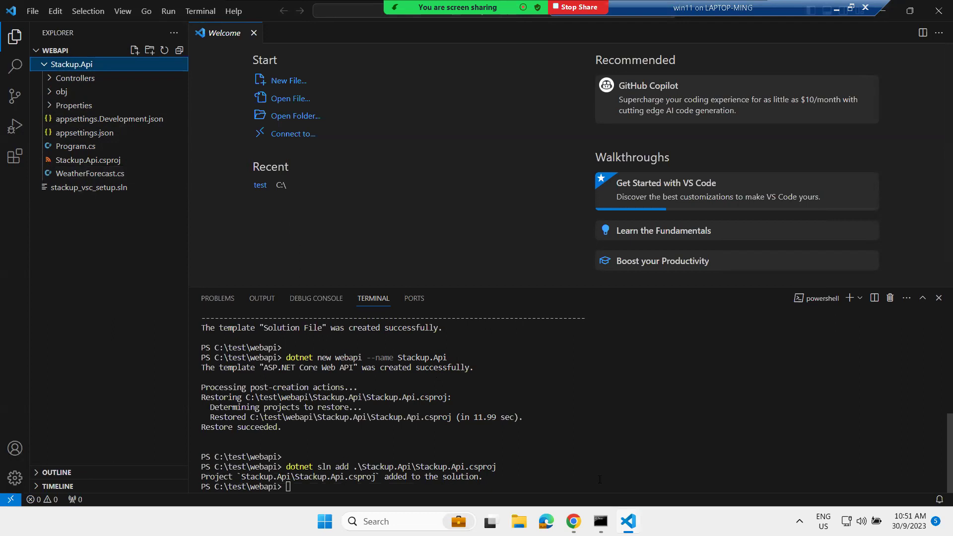
Copy 'dotnet build' from the tutorial and run it in the VS Code terminal
left_click(573, 521)
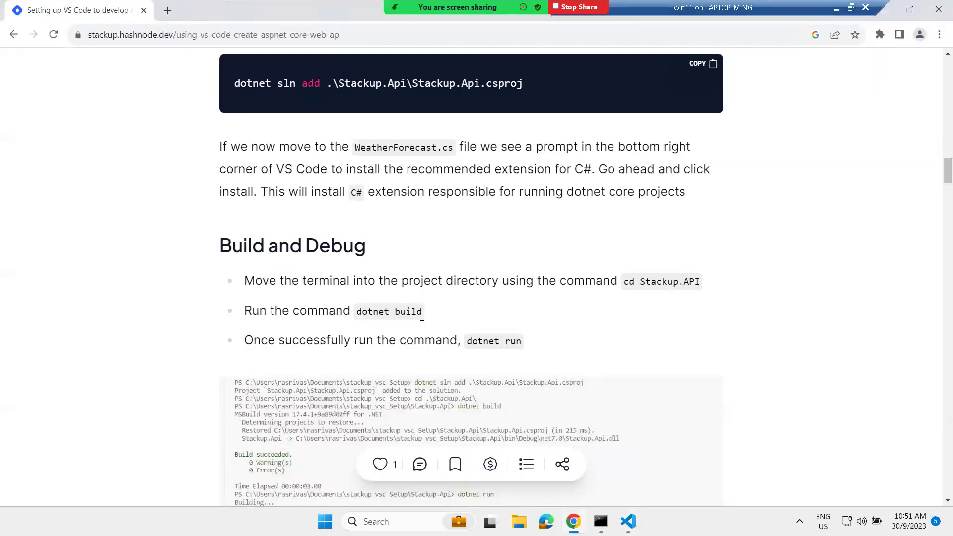
left_click_drag(422, 311, 355, 312)
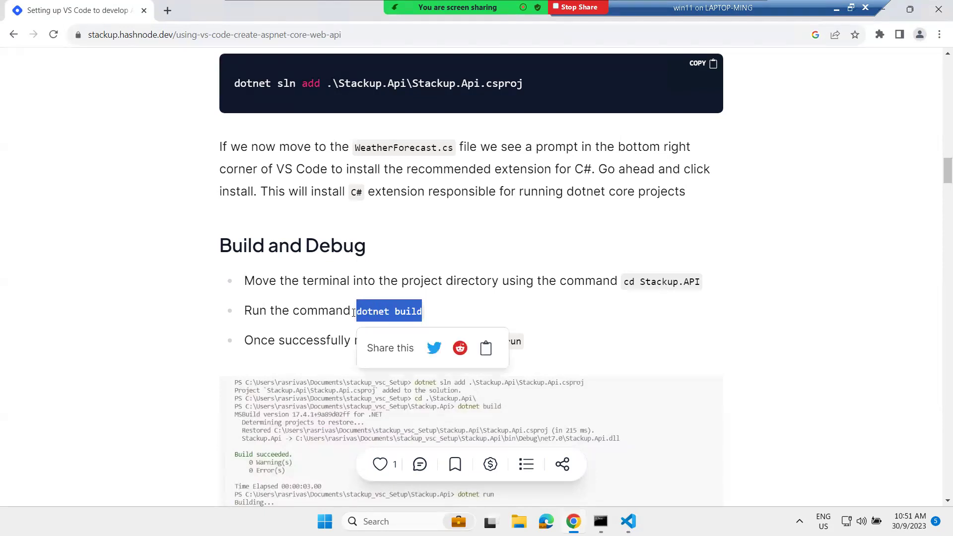
left_click(627, 519)
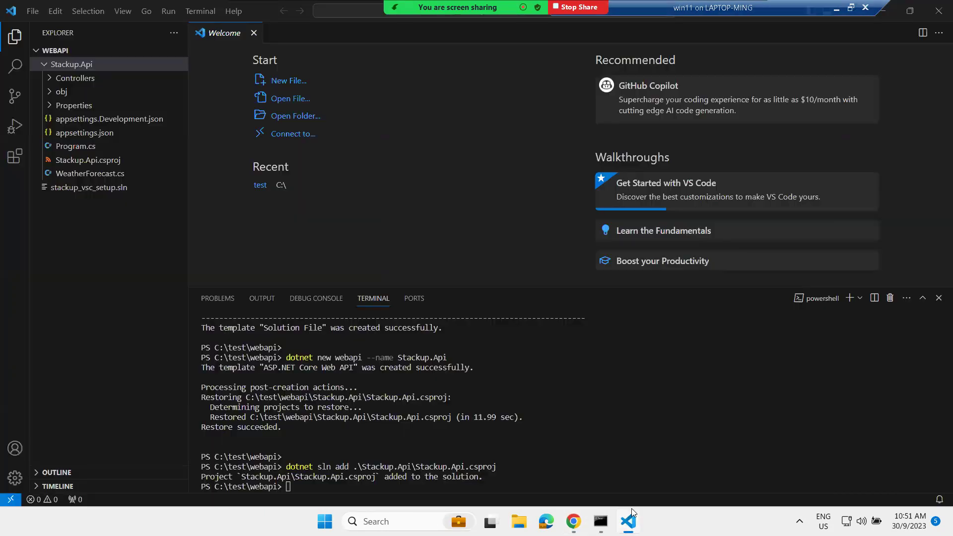
left_click(511, 447)
key("ctrl+v")
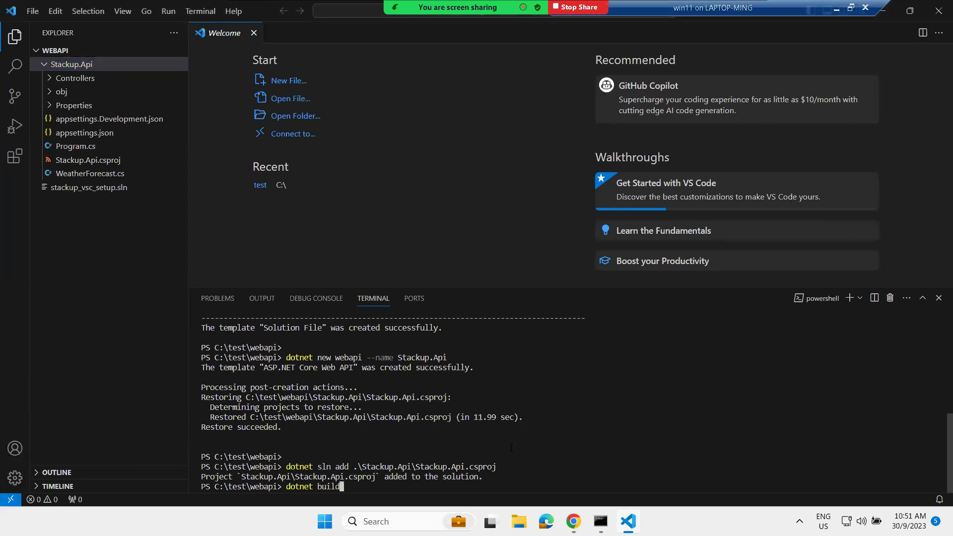
key("Return")
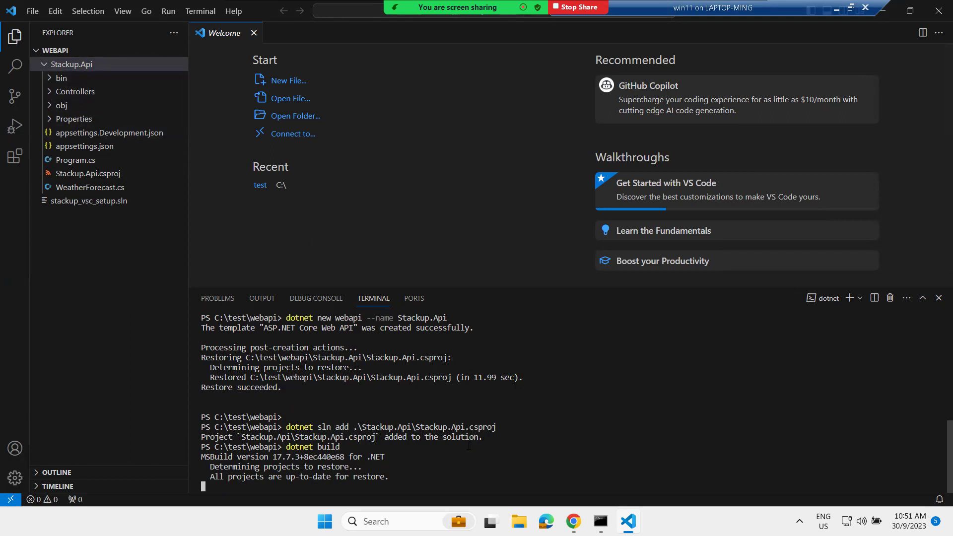
mouse_move(572, 521)
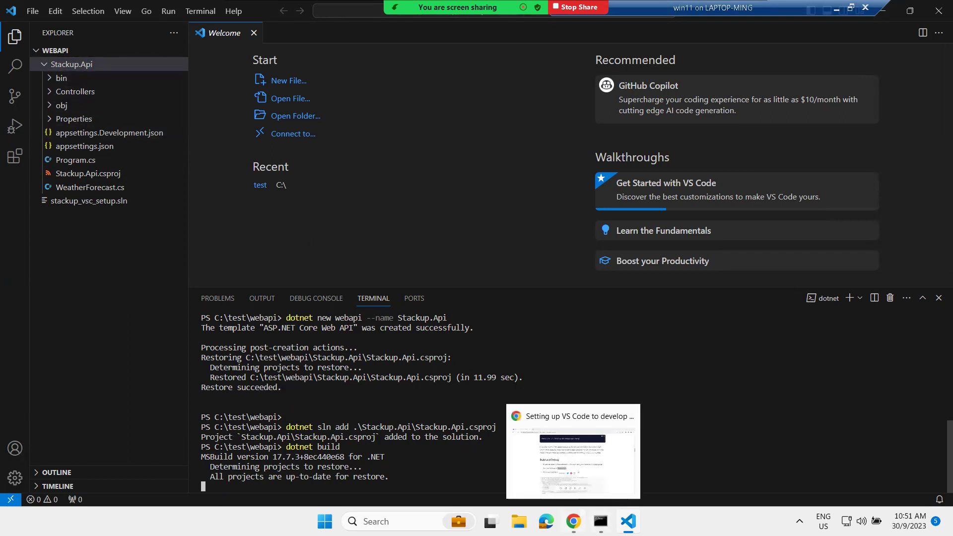
Highlight 'dotnet run' in the tutorial, then return to VS Code showing Build succeeded with 0 errors
left_click(562, 488)
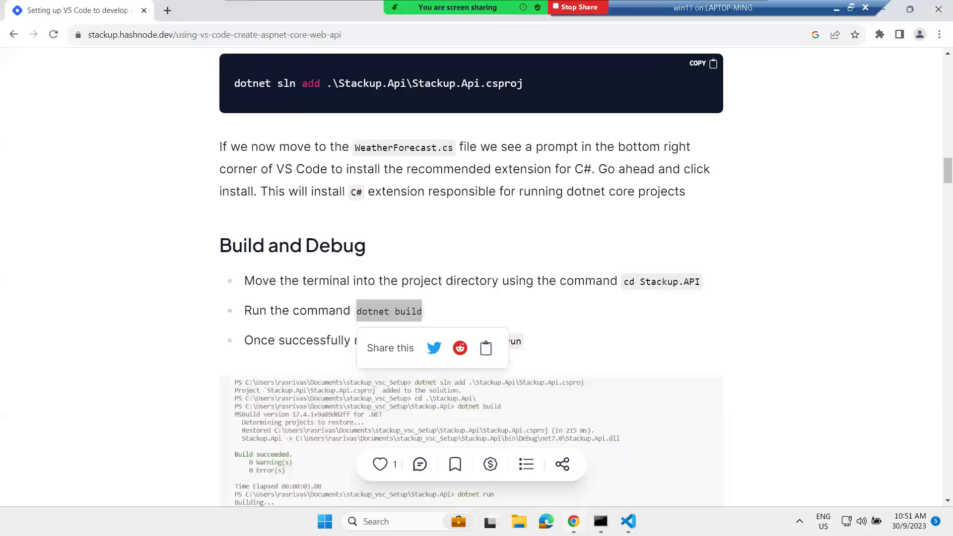
left_click(563, 365)
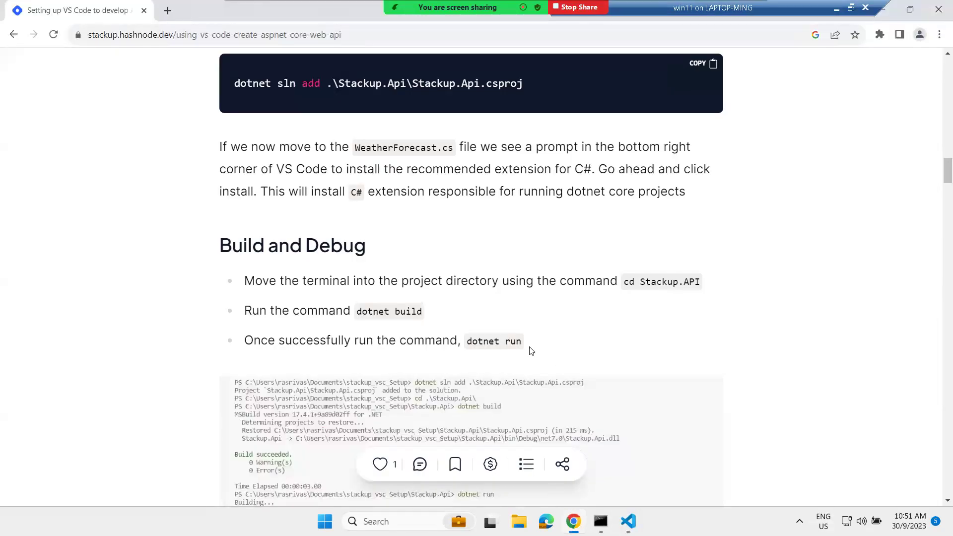
left_click_drag(523, 343, 468, 342)
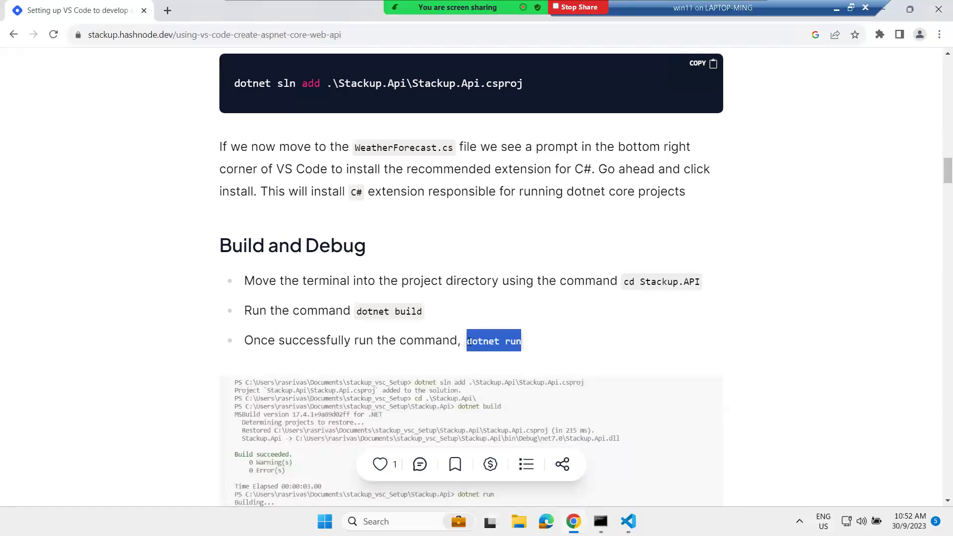
scroll(581, 341, "down", 1)
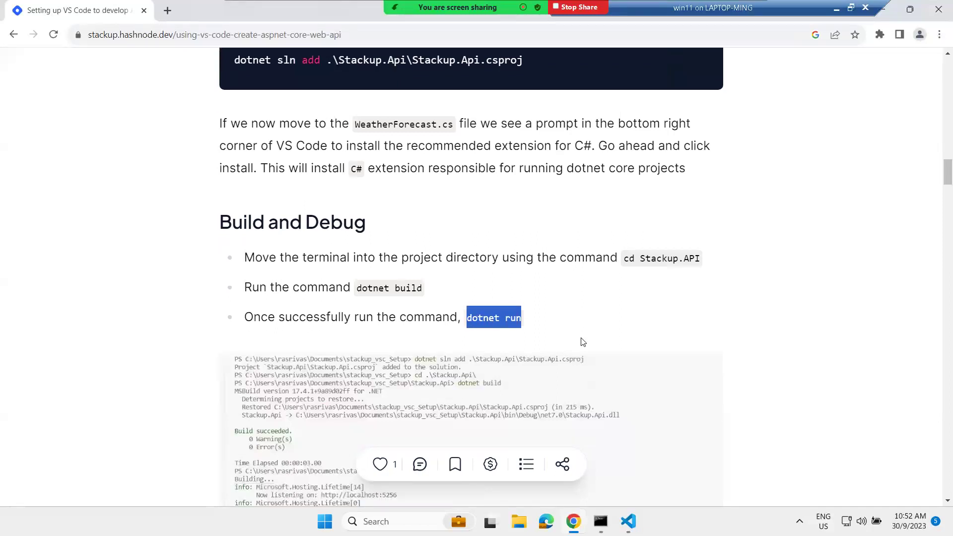
scroll(580, 341, "down", 3)
scroll(582, 342, "down", 1)
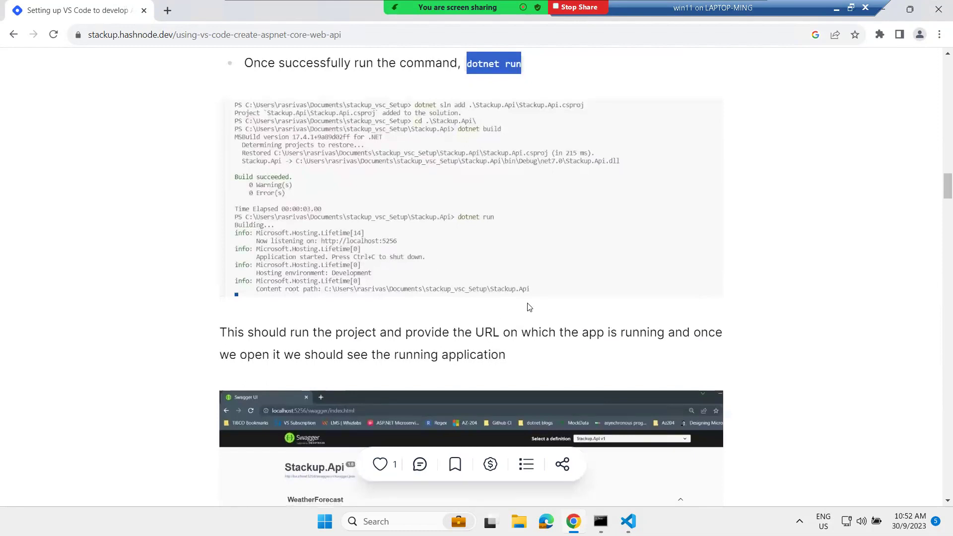
left_click(603, 480)
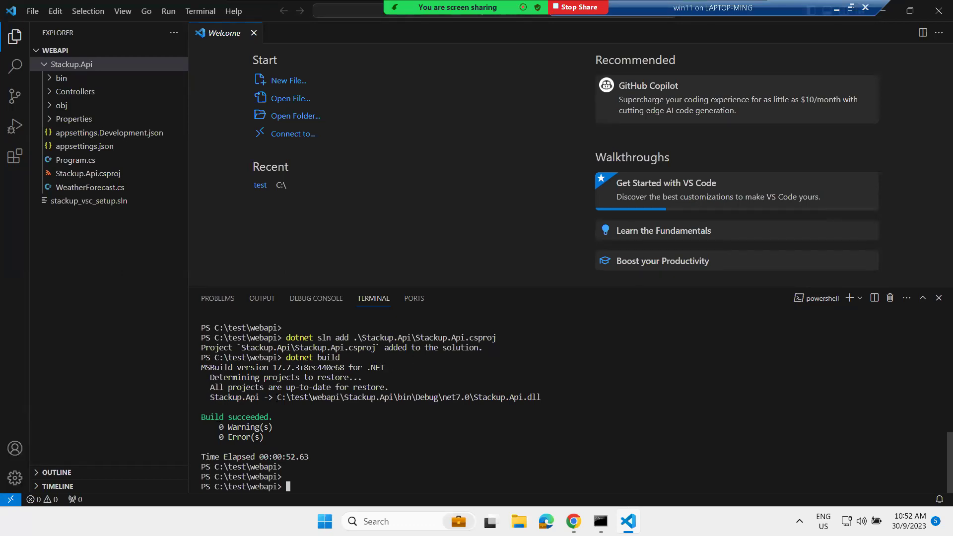
type("dotnet run")
Run 'dotnet run' from the webapi folder, which fails because no project is found
key("Return")
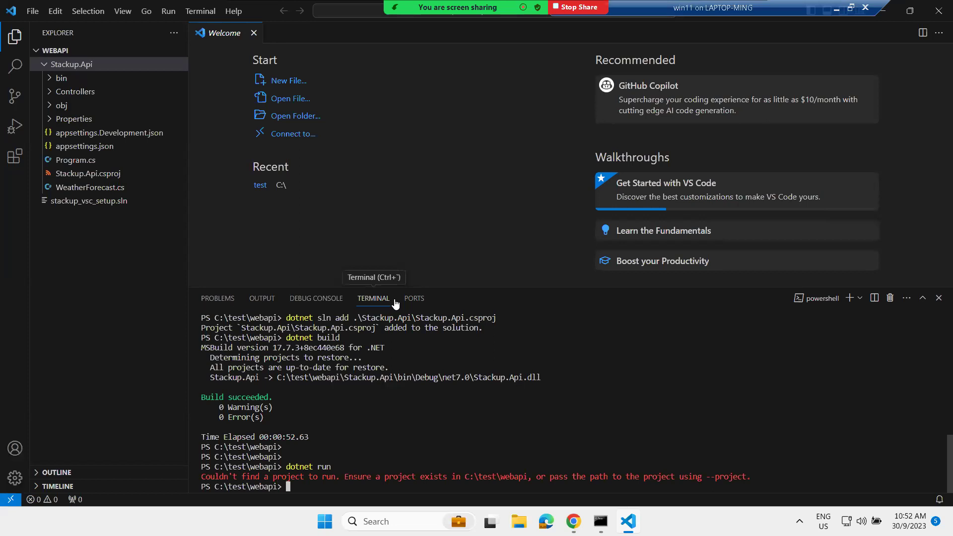
Open Stackup.Api.csproj and move the terminal into the Stackup.Api folder
left_click(80, 175)
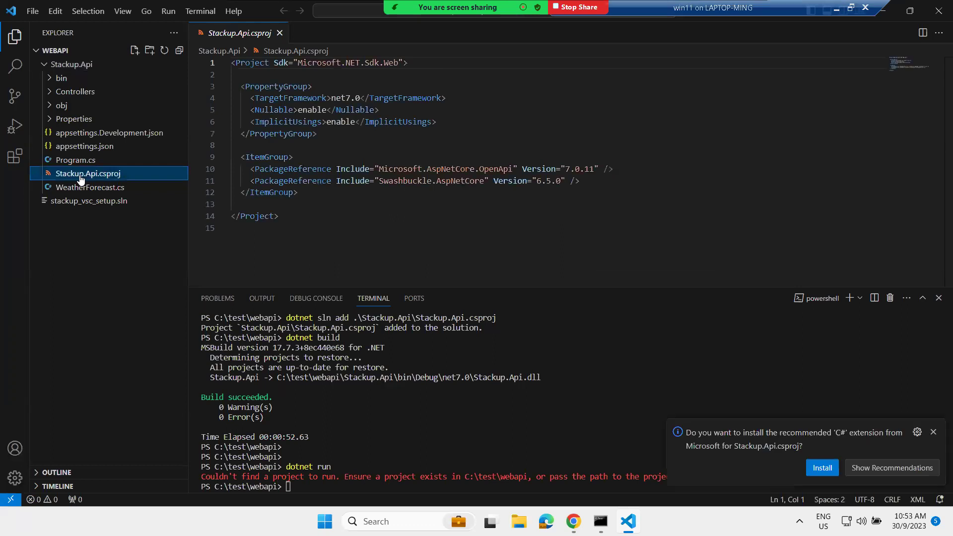
left_click(353, 422)
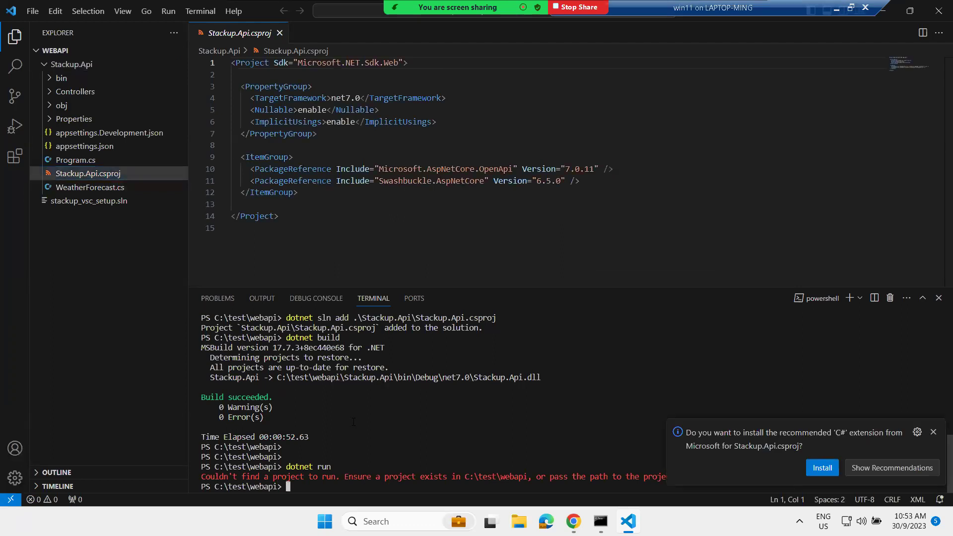
type("cd .\\")
type("S")
key("Tab")
key("Return")
Rerun 'dotnet run' from the Stackup.Api folder and bring the tutorial article back into view
key("Up")
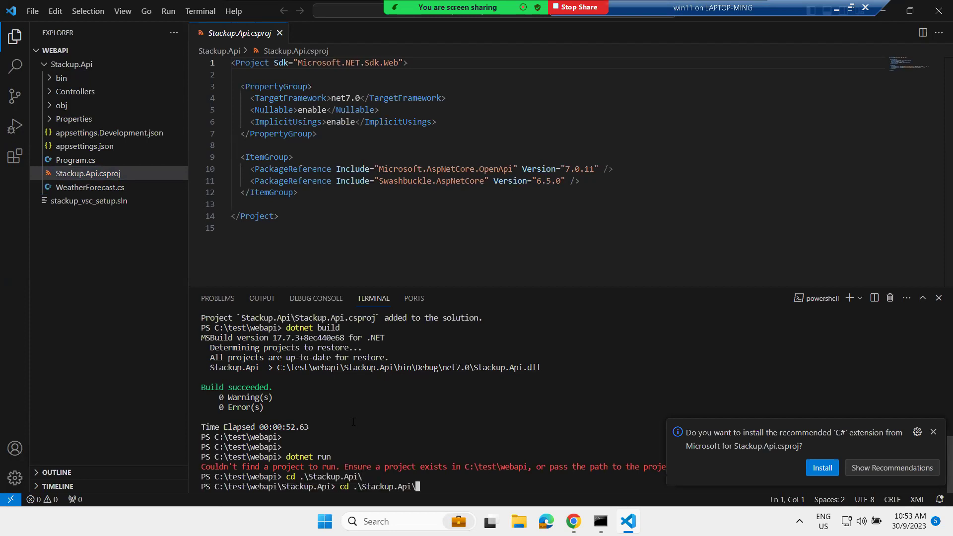
key("Up")
key("Return")
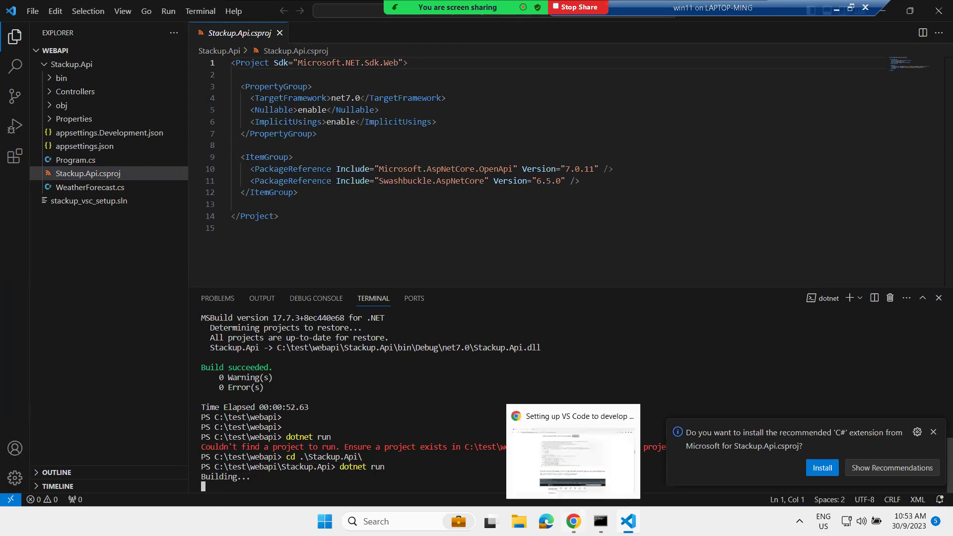
left_click(574, 521)
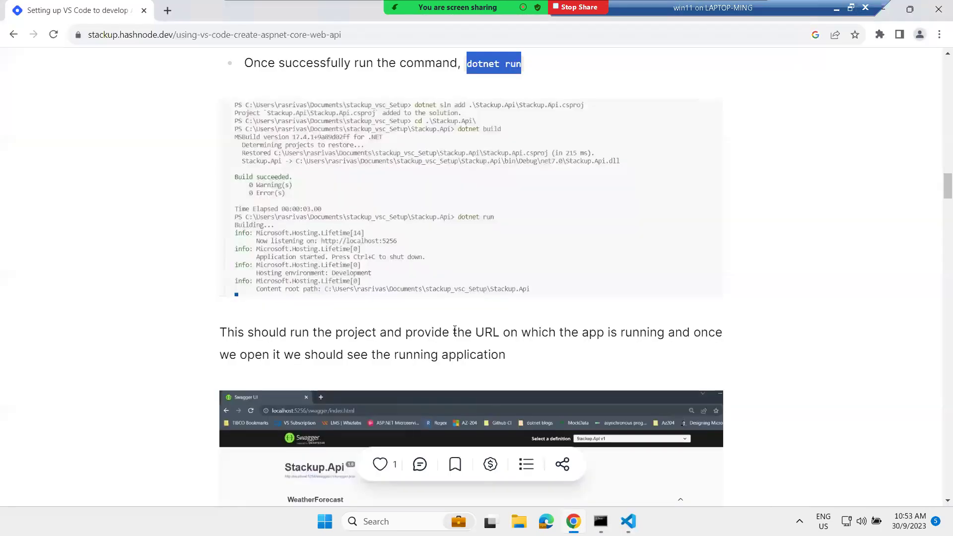
scroll(427, 309, "up", 1)
scroll(427, 308, "up", 2)
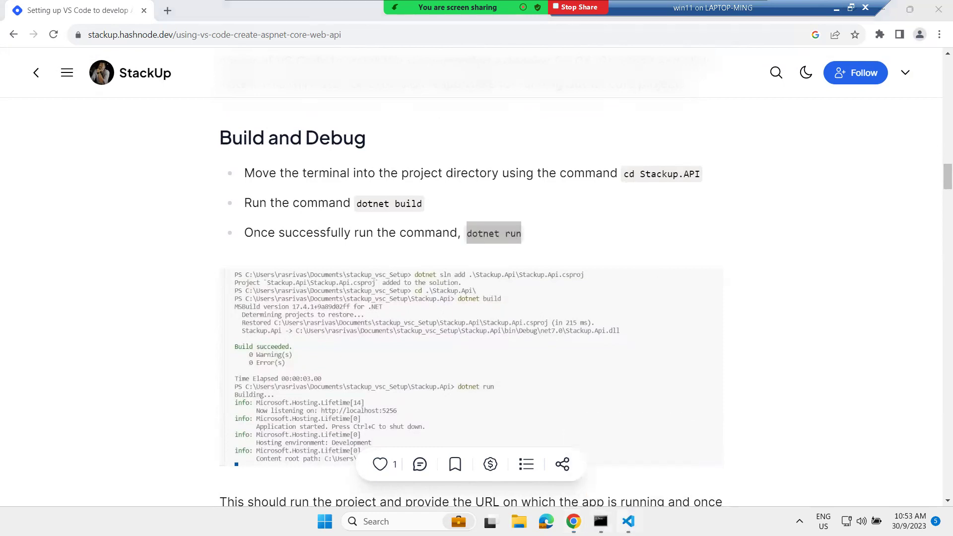
Return to VS Code, where Stackup.Api is running on localhost:5105
left_click(629, 521)
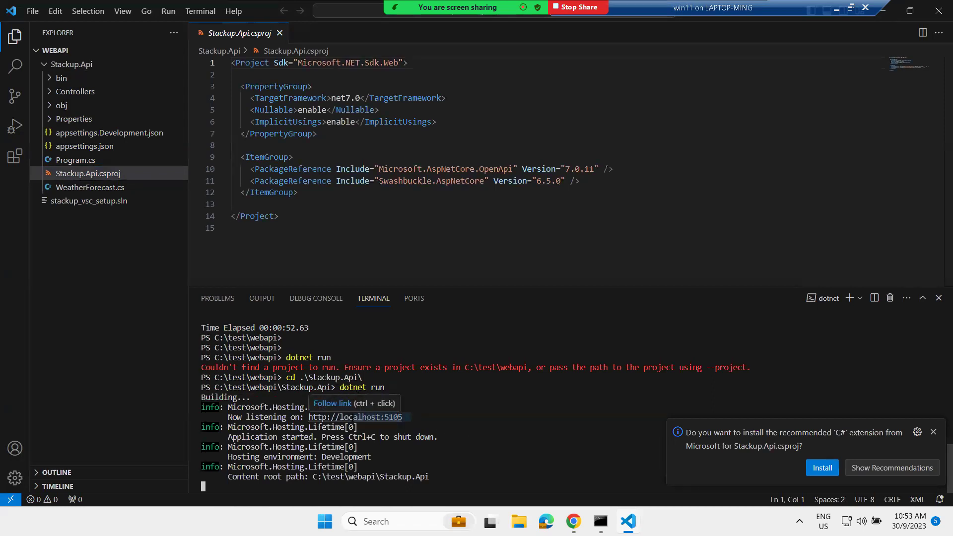
left_click_drag(350, 418, 310, 418)
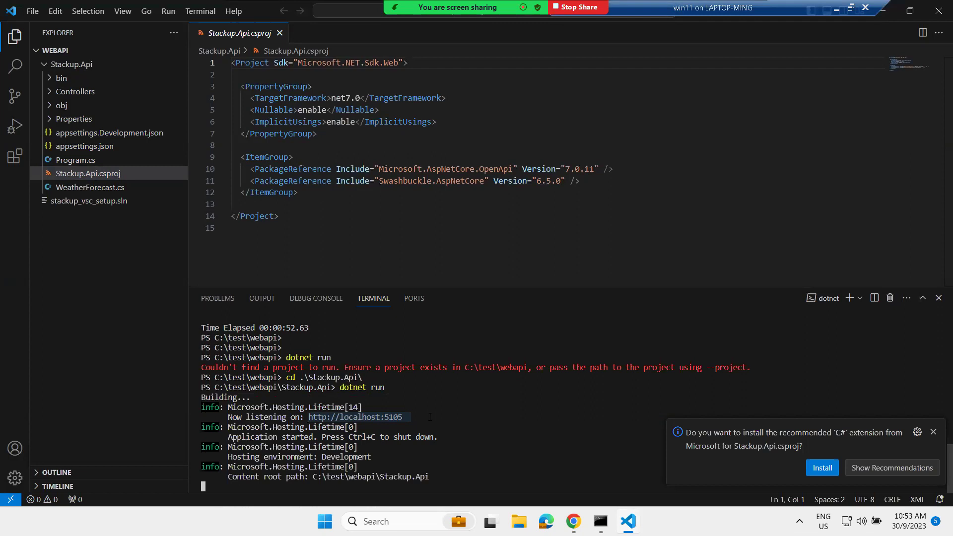
key("ctrl+c")
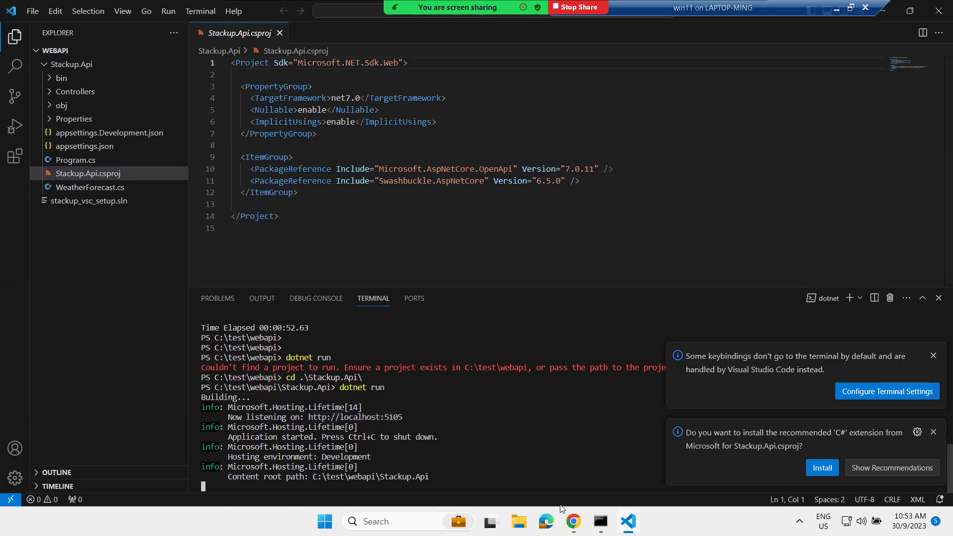
left_click(573, 522)
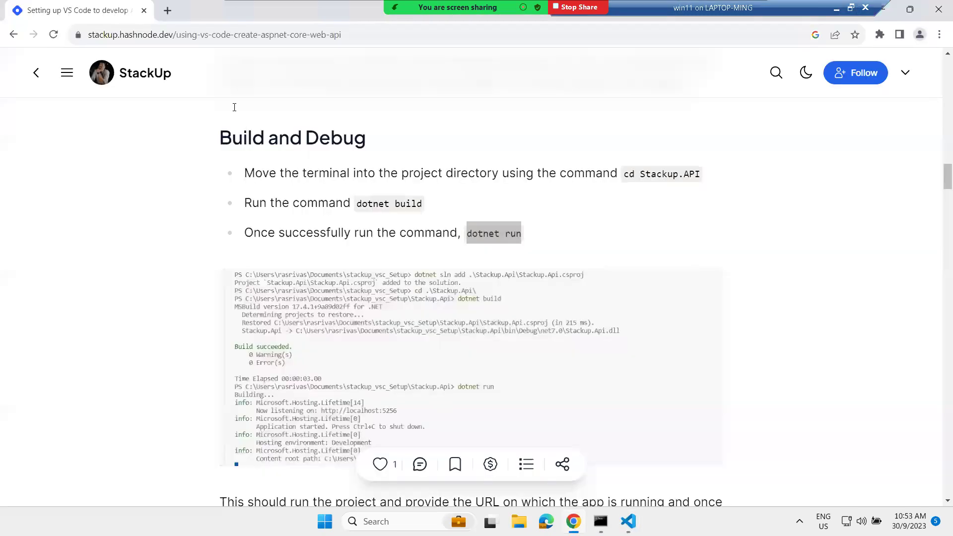
left_click(166, 9)
key("ctrl+v")
key("Return")
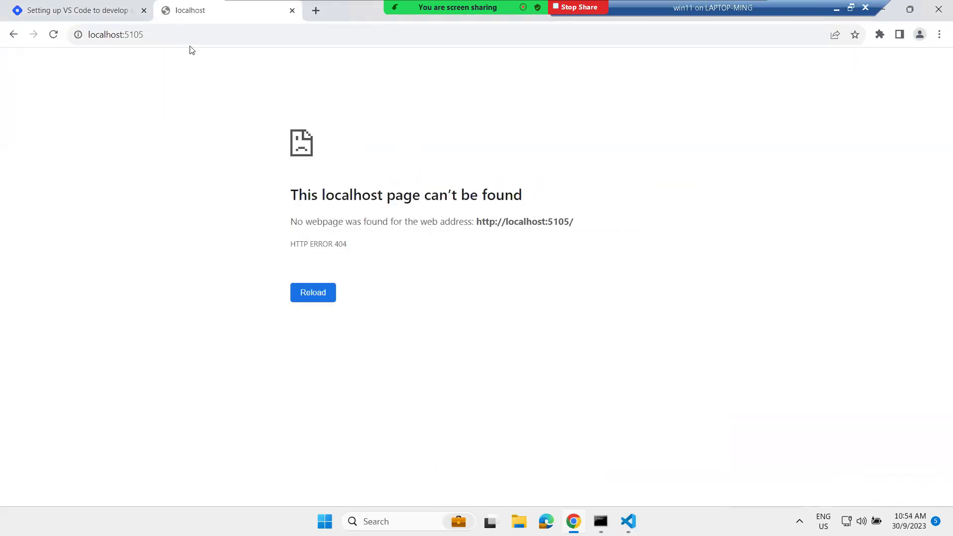
Check the VS Code terminal after the 404, then return to the tutorial article tab
left_click(192, 34)
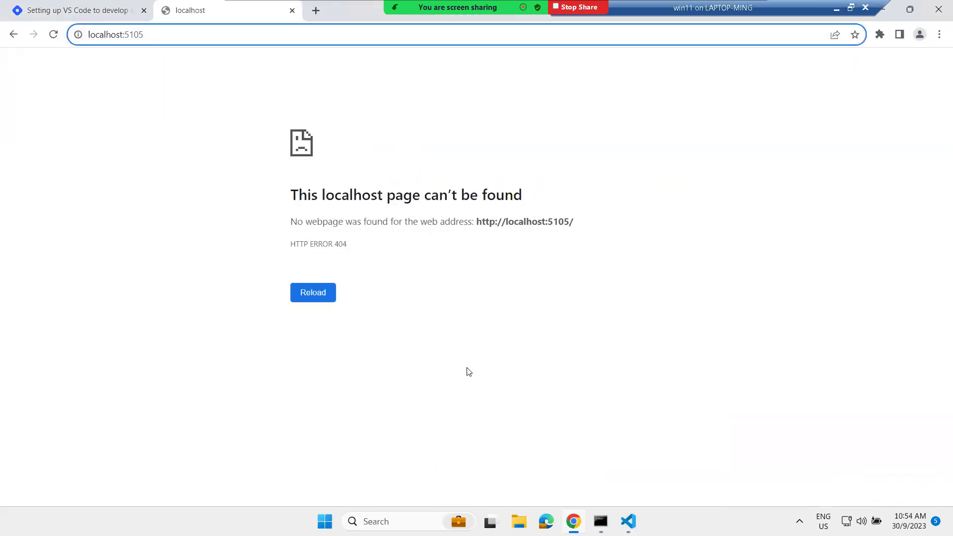
key("alt+Tab")
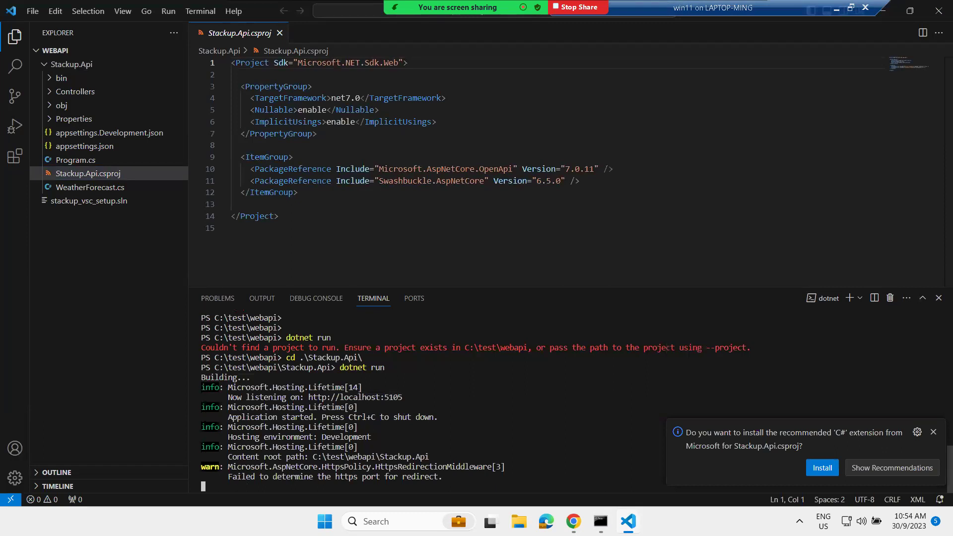
mouse_move(574, 522)
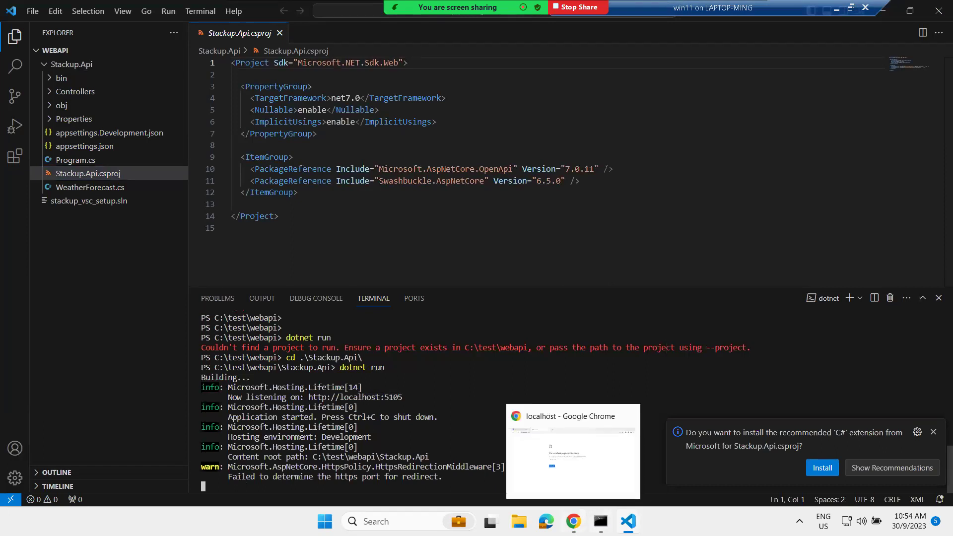
left_click(574, 450)
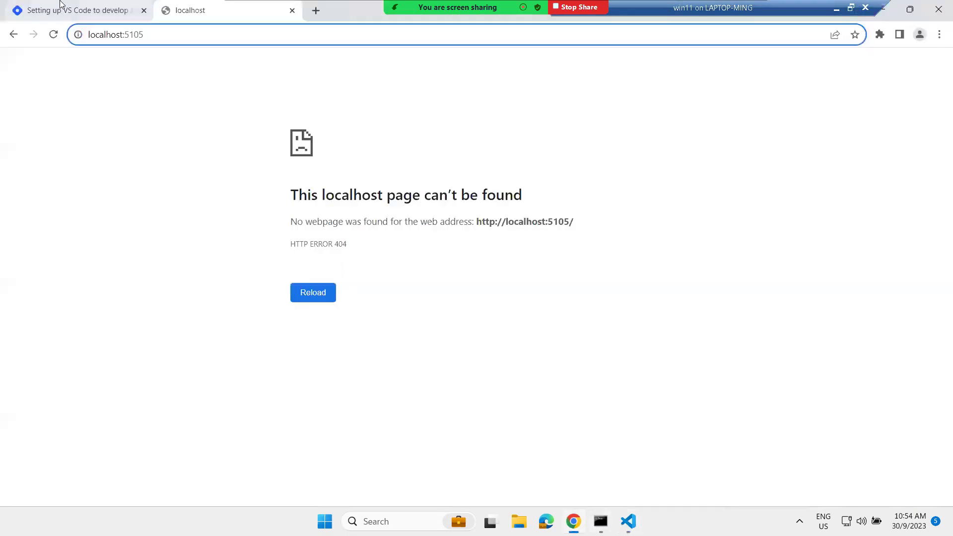
left_click(59, 4)
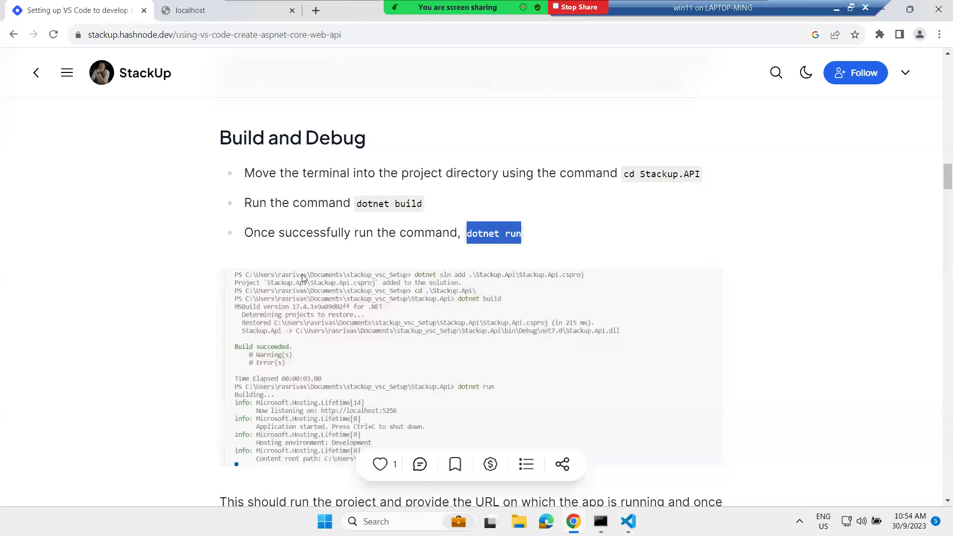
scroll(308, 296, "down", 1)
scroll(308, 297, "down", 1)
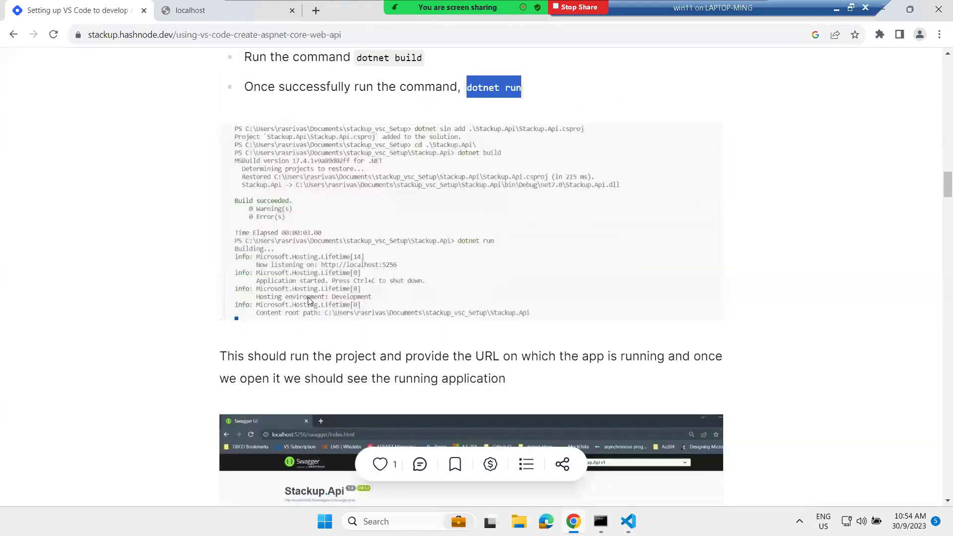
scroll(307, 297, "down", 1)
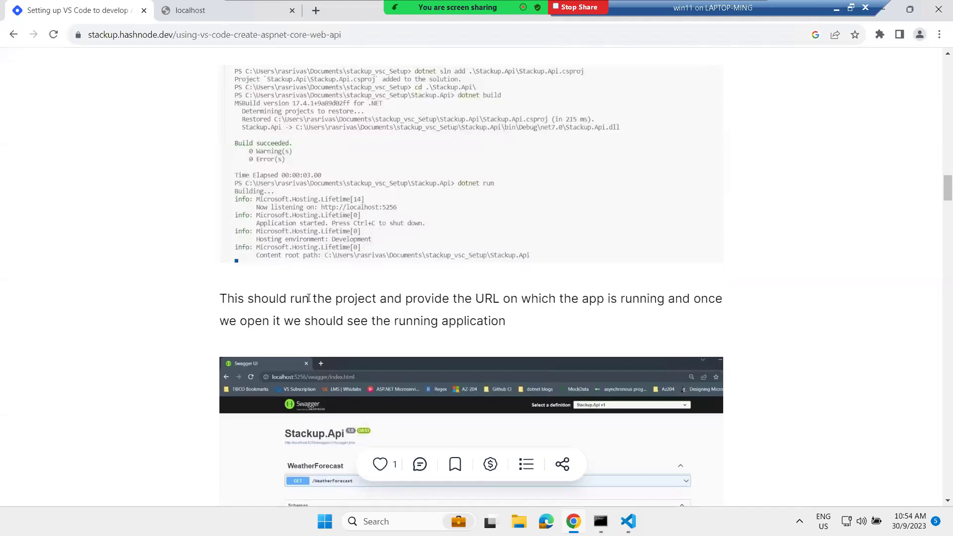
scroll(307, 299, "down", 1)
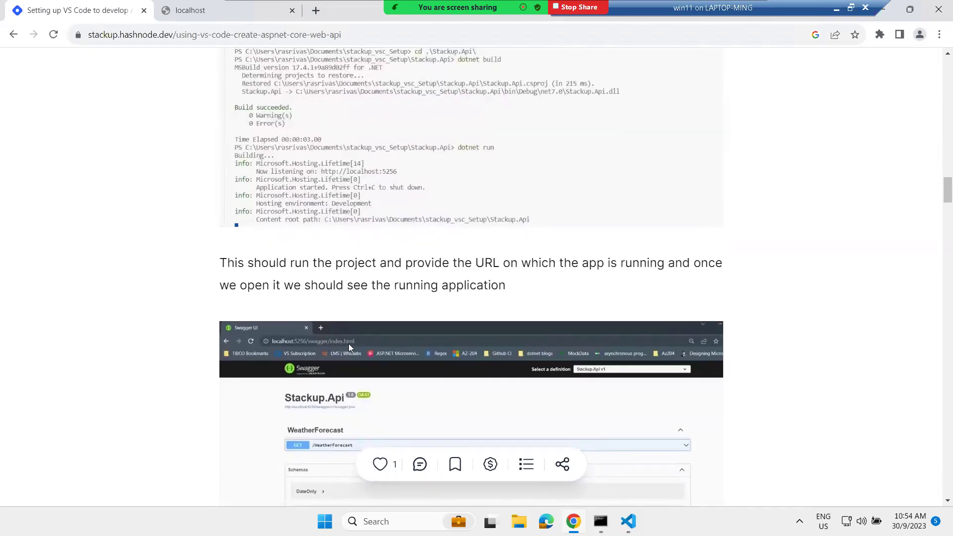
scroll(351, 343, "down", 1)
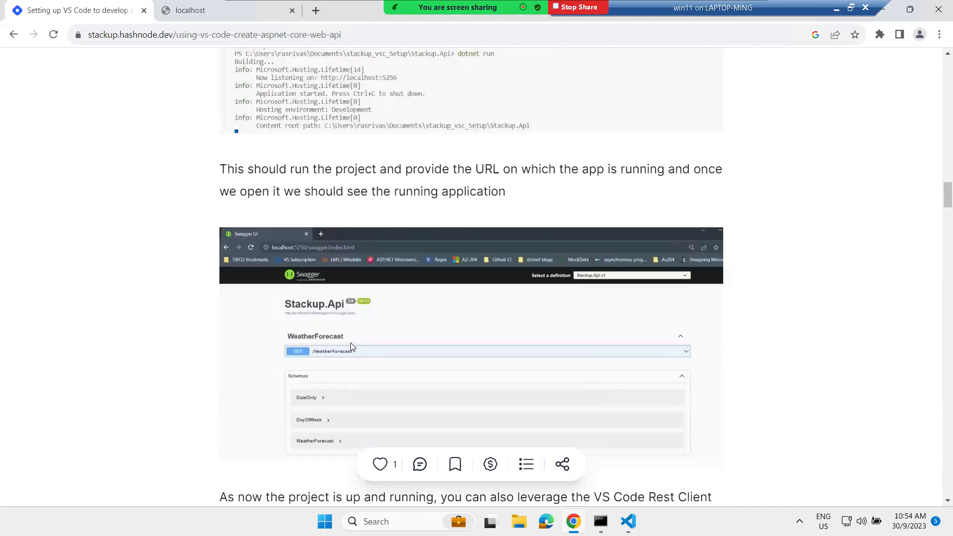
scroll(350, 342, "down", 2)
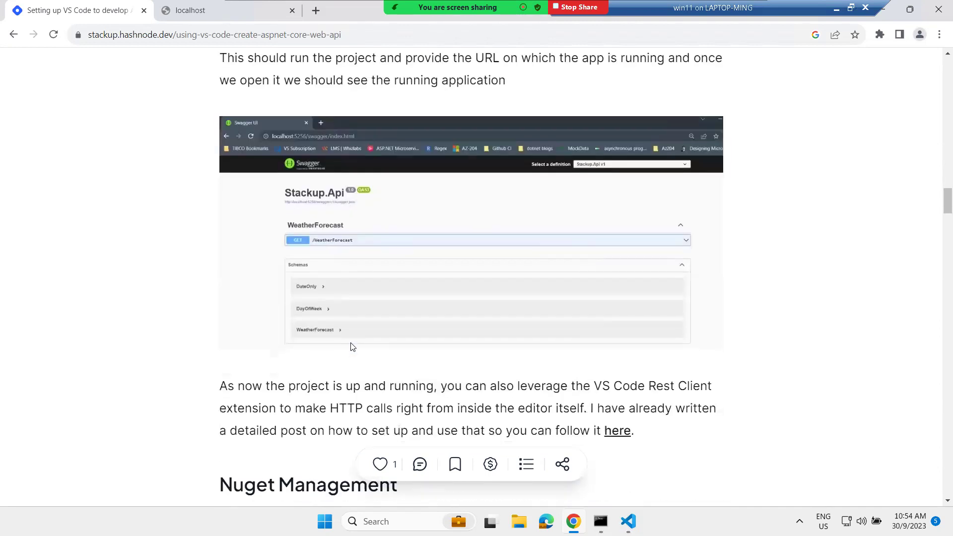
scroll(351, 347, "up", 1)
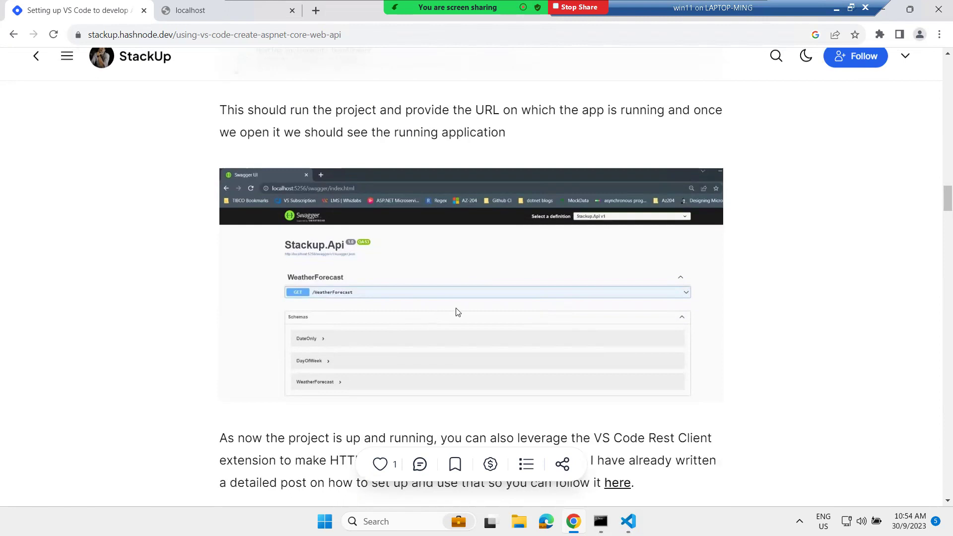
Load localhost:5105/swagger/index.html and execute GET /WeatherForecast with Try it out
left_click(217, 10)
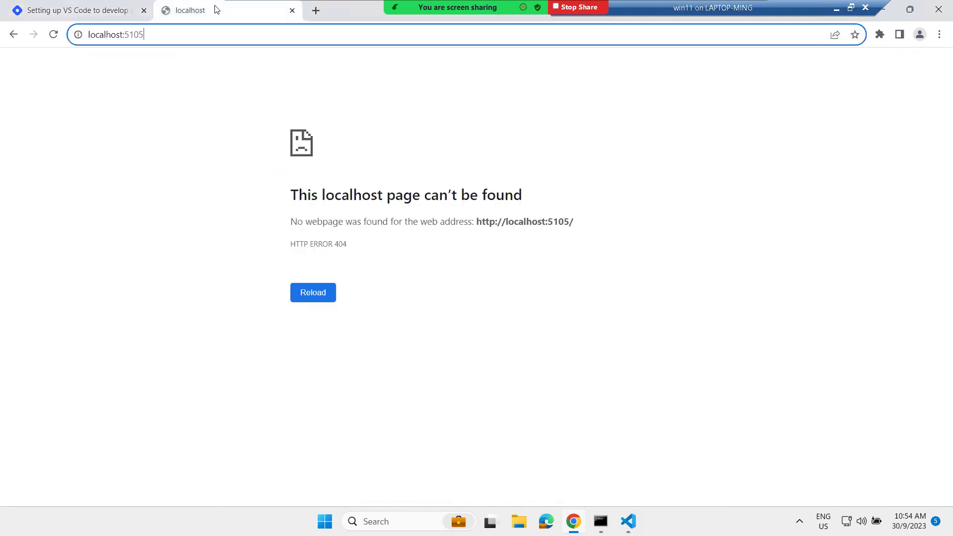
type("/")
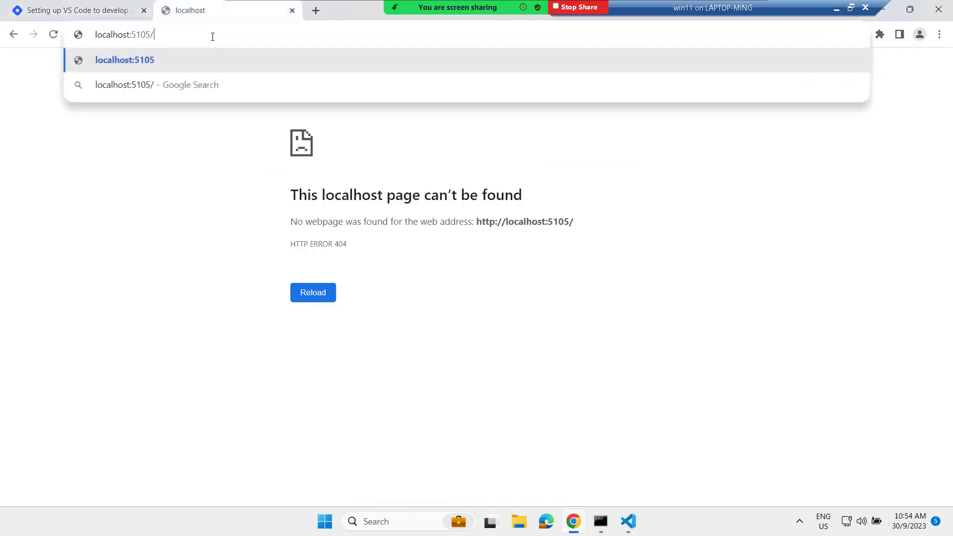
type("swagger")
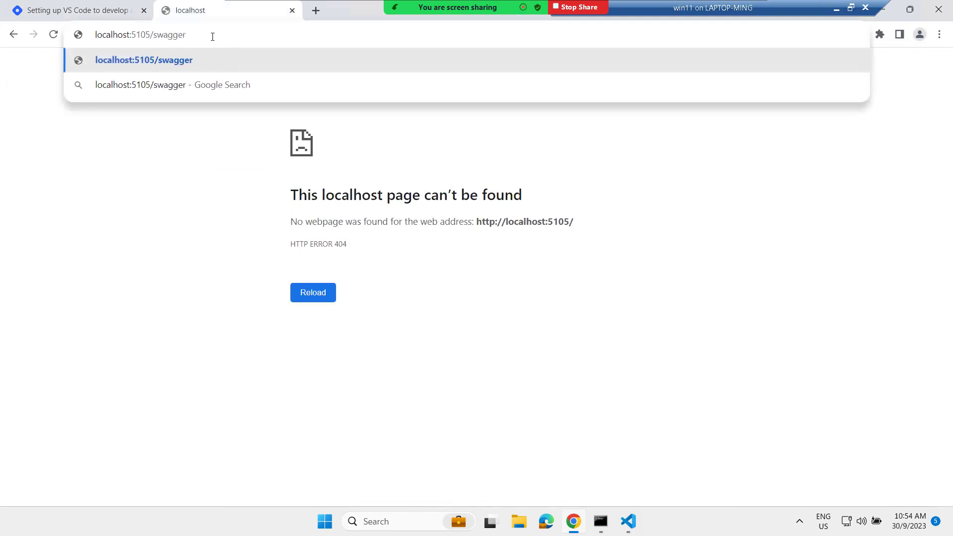
type("/index")
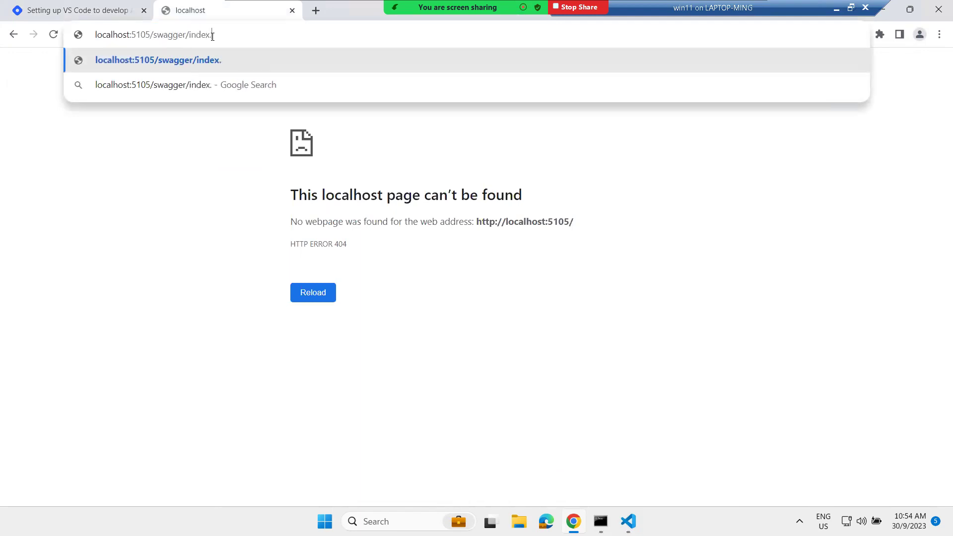
type(".html")
key("Return")
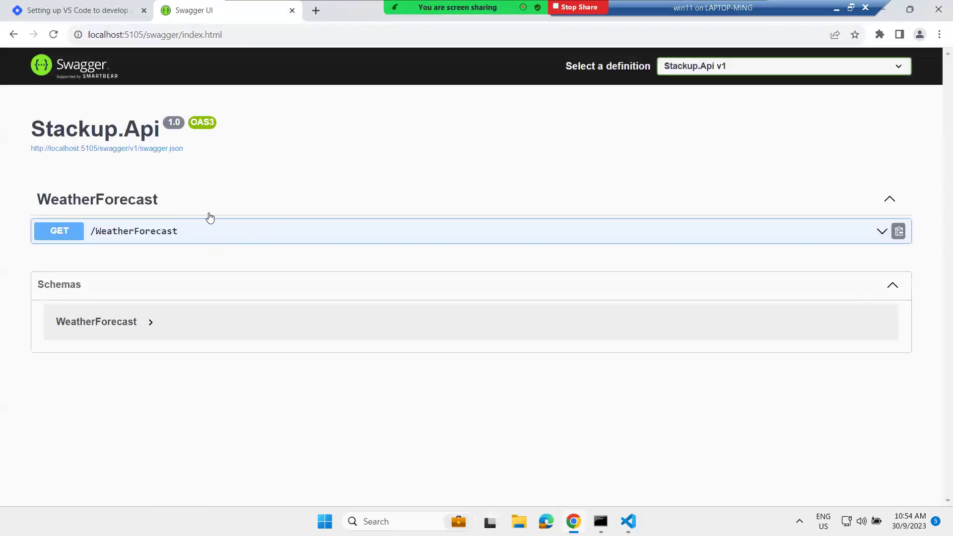
left_click(67, 233)
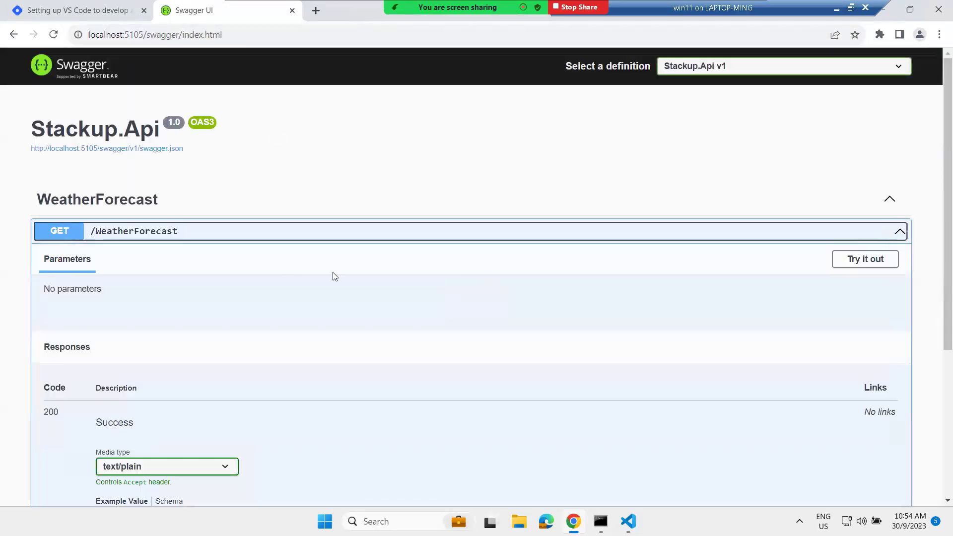
scroll(450, 276, "down", 2)
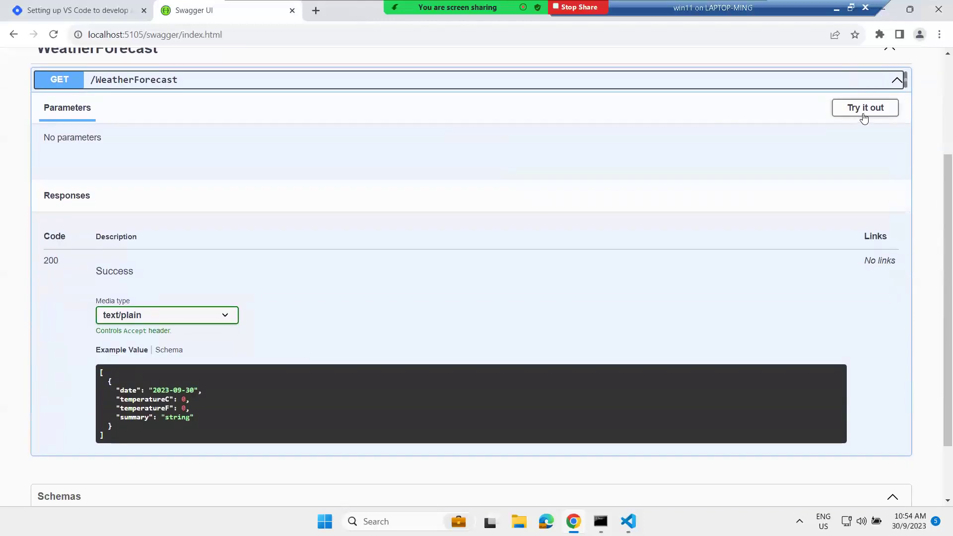
left_click(865, 109)
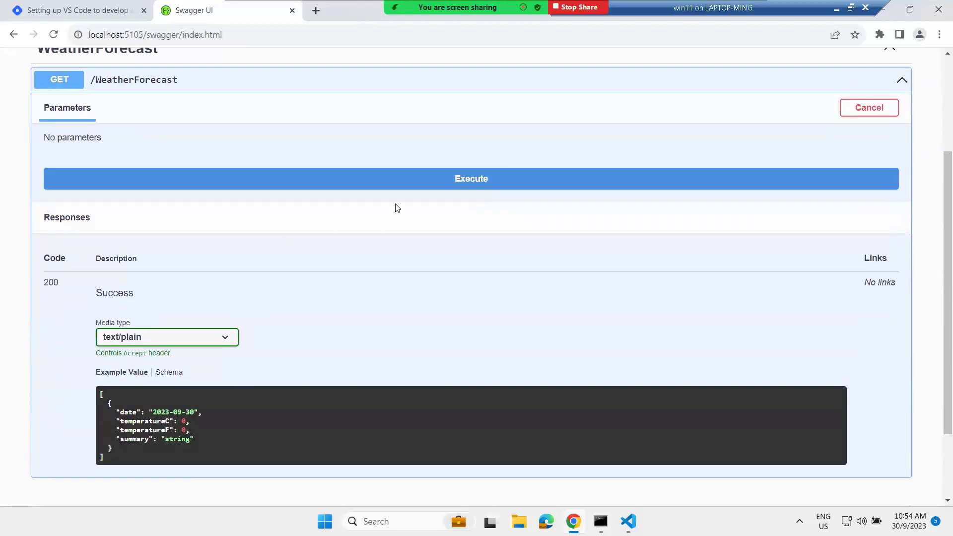
left_click(448, 181)
scroll(368, 270, "down", 3)
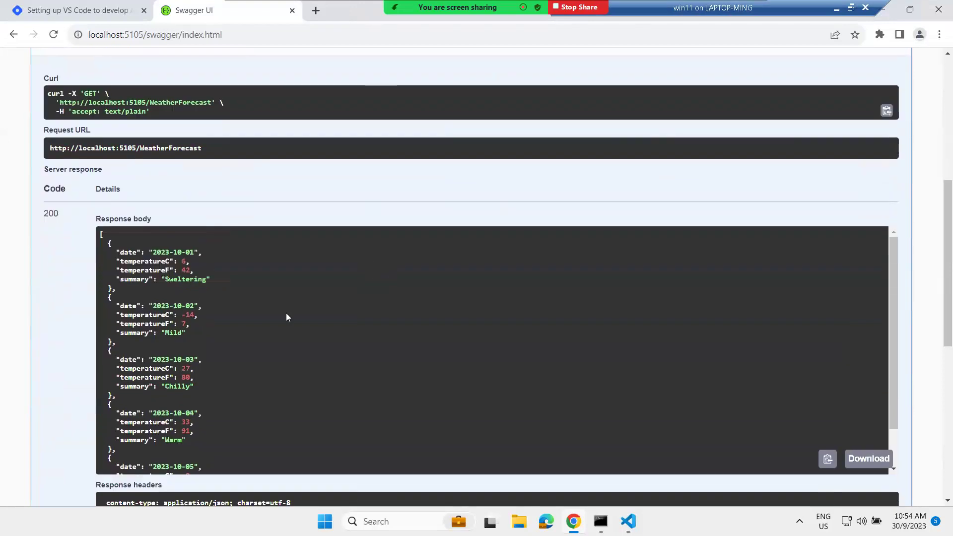